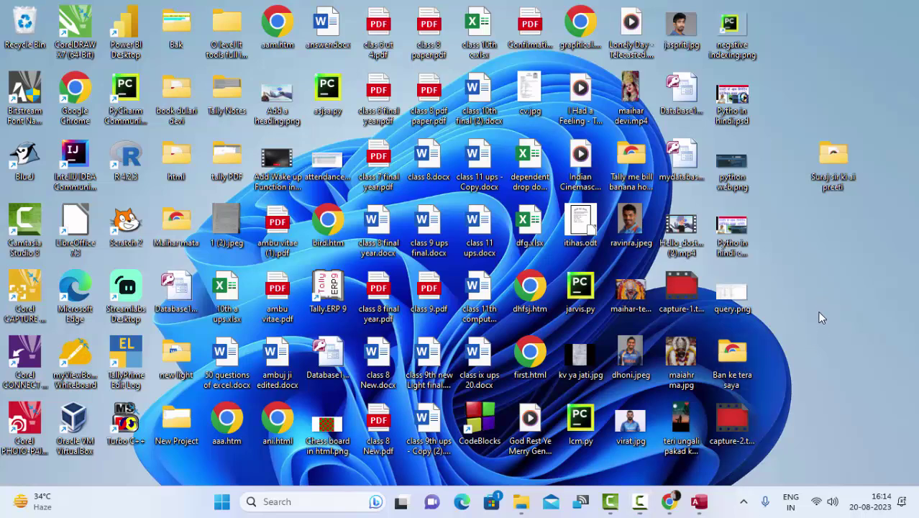
Refresh the desktop several times from its right-click menu
right_click(822, 317)
left_click(768, 210)
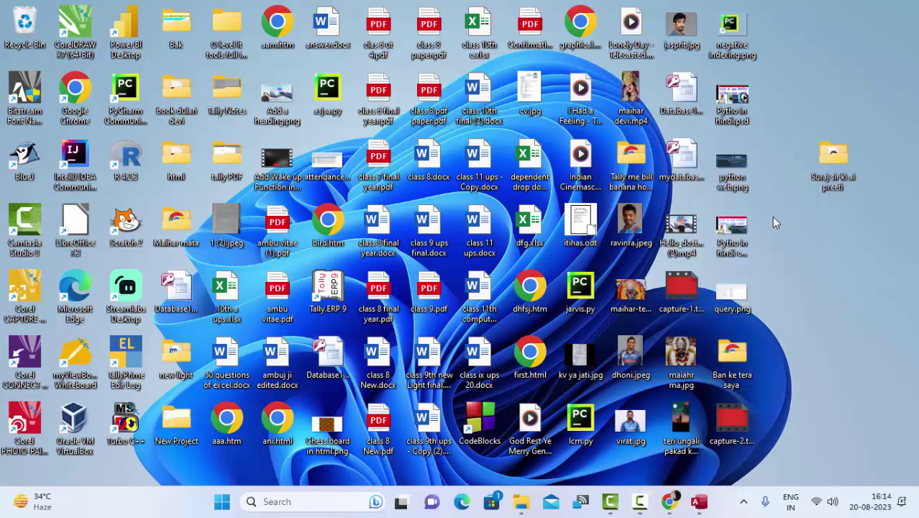
right_click(814, 309)
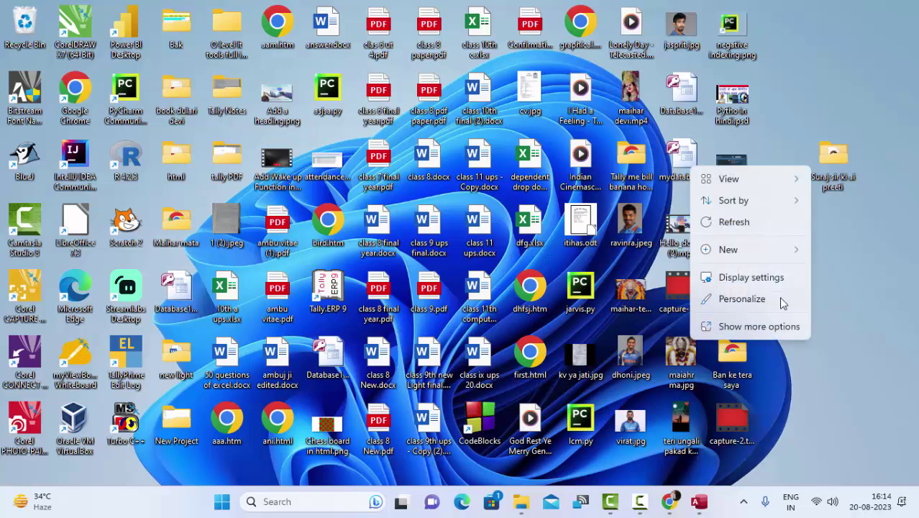
left_click(749, 227)
right_click(860, 366)
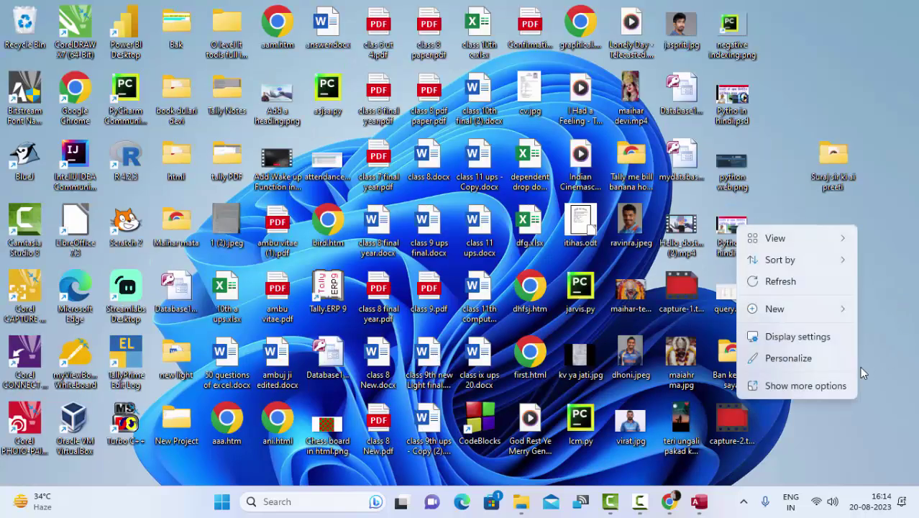
left_click(802, 282)
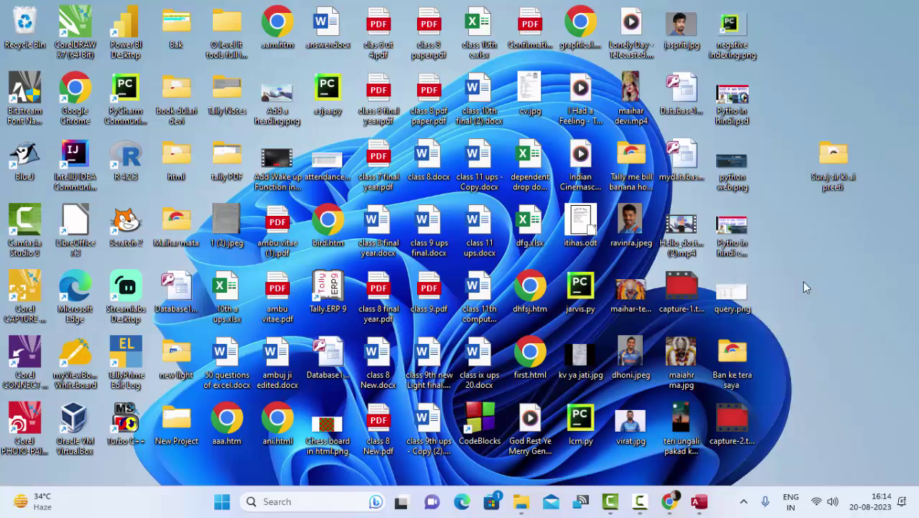
right_click(806, 282)
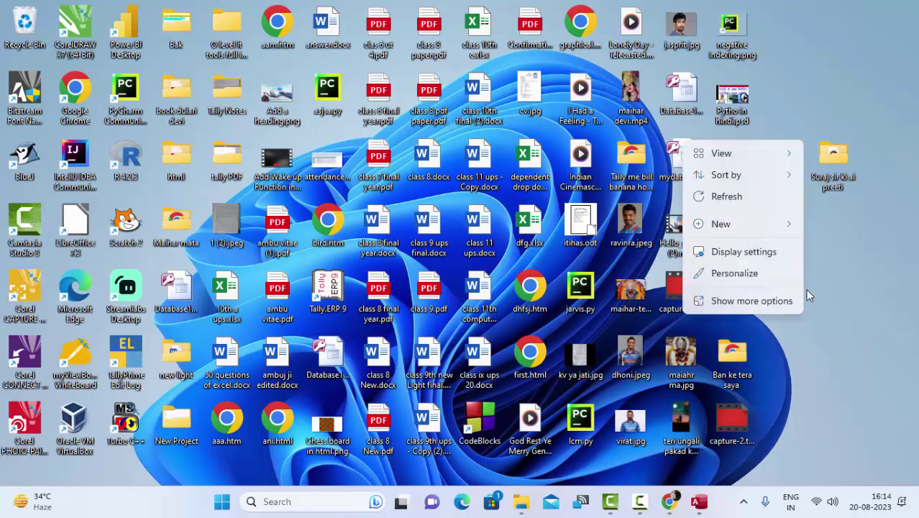
left_click(771, 191)
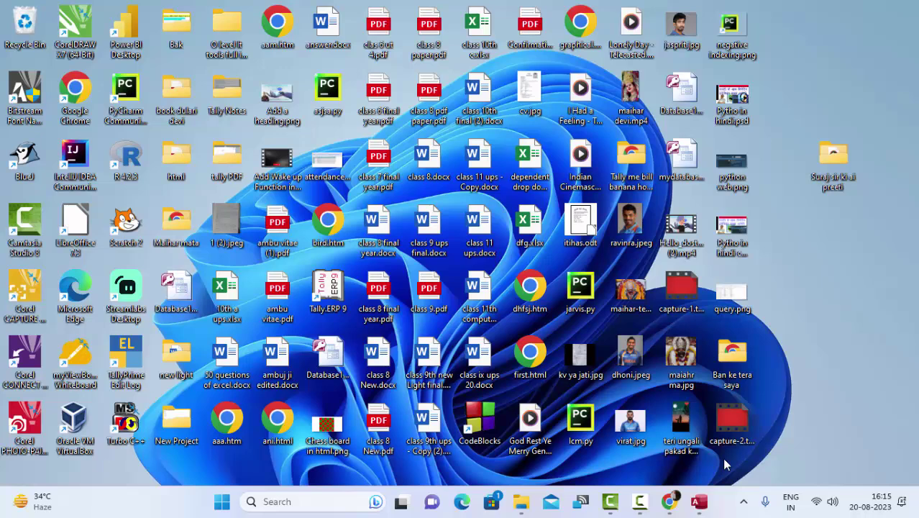
Bring Database173 forward and inspect the Product records, selecting A1's 670 price
left_click(701, 501)
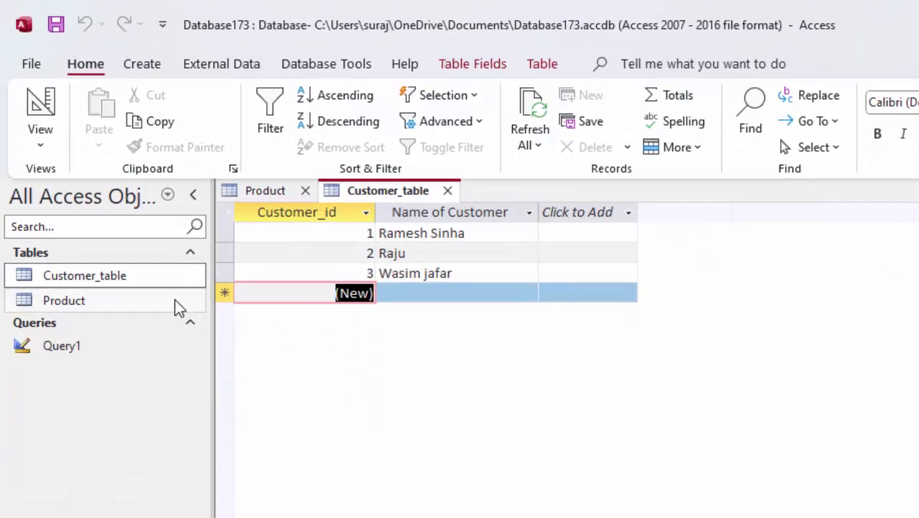
double_click(88, 301)
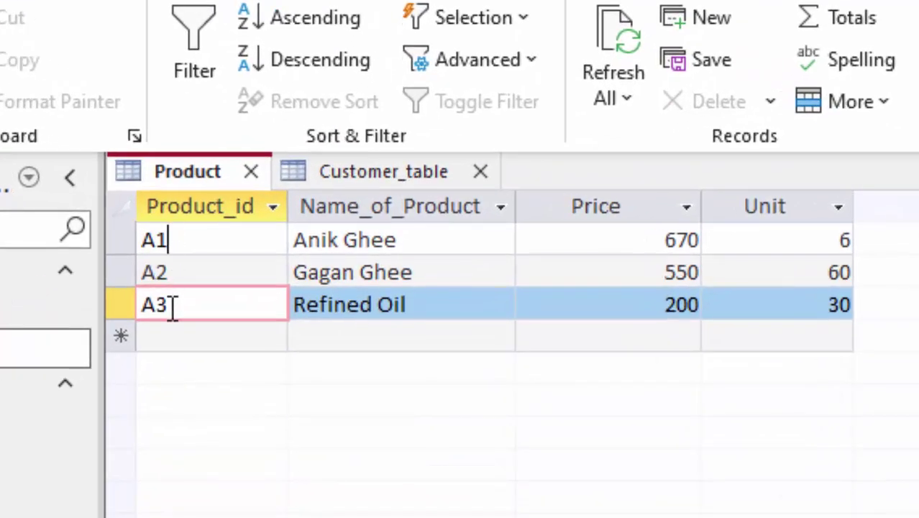
left_click(167, 239)
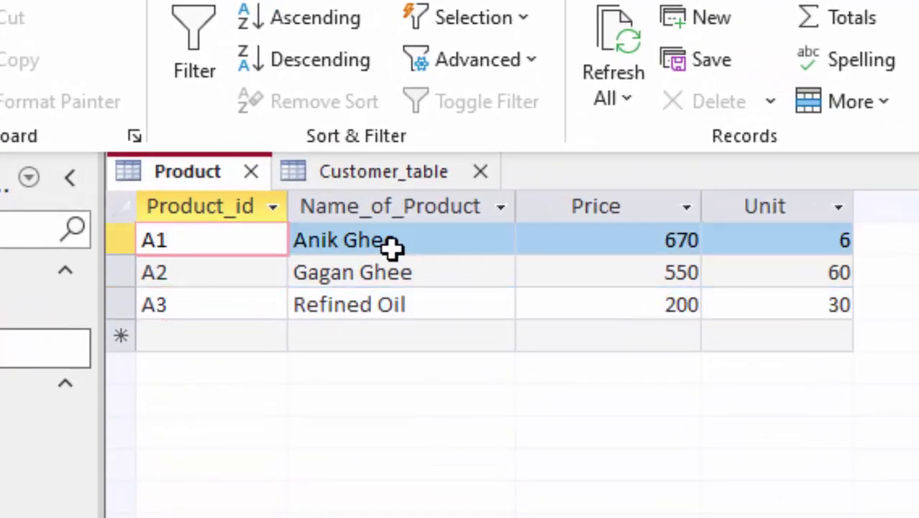
left_click(665, 240)
double_click(676, 239)
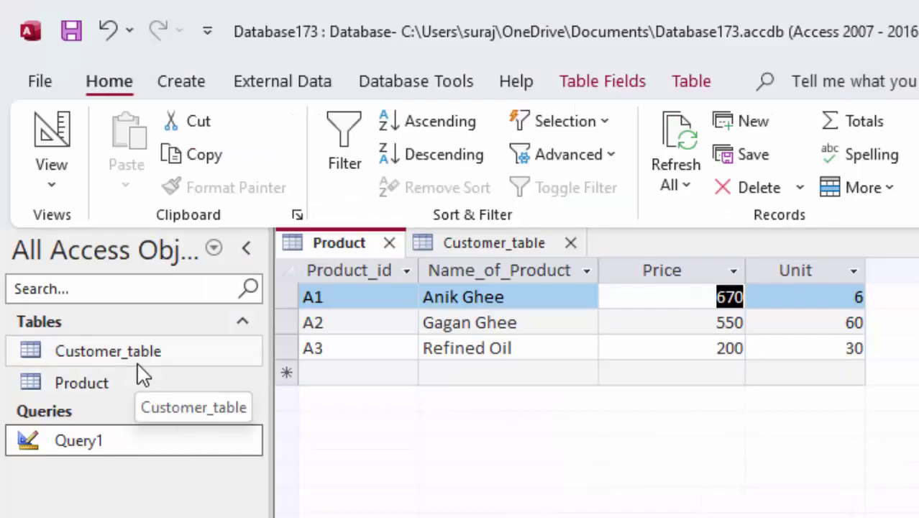
Switch between the Customer_table and Product records, ending on Customer_table
double_click(137, 353)
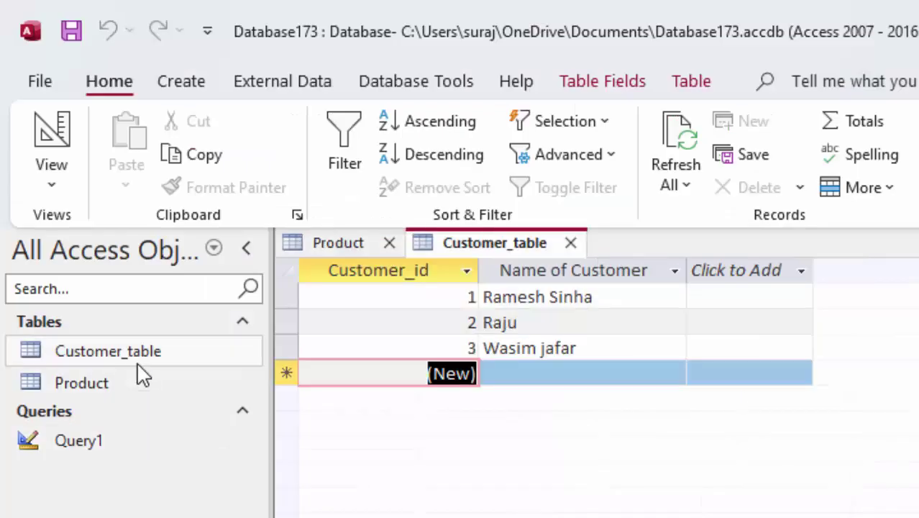
left_click(471, 297)
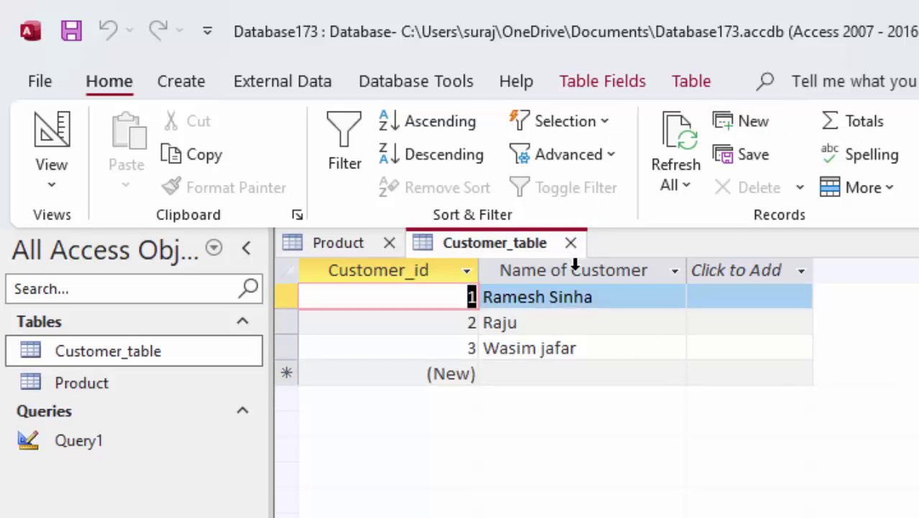
left_click(318, 242)
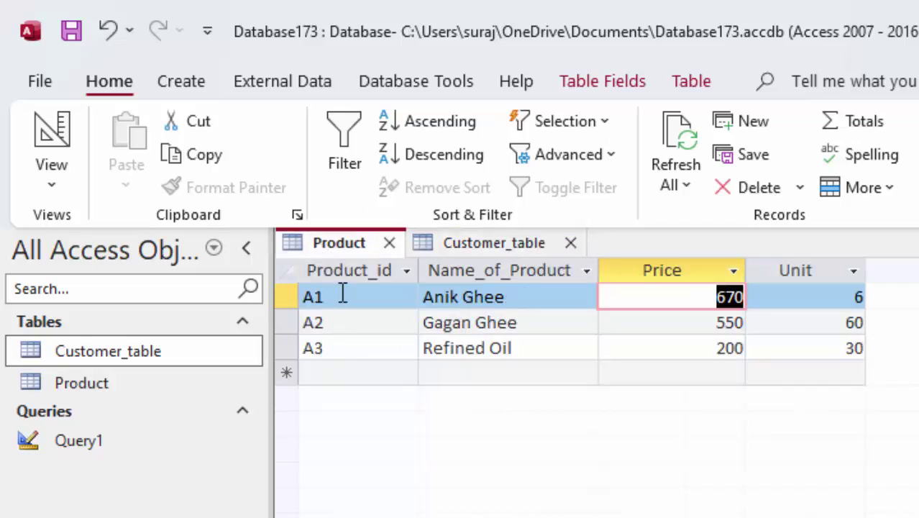
double_click(154, 361)
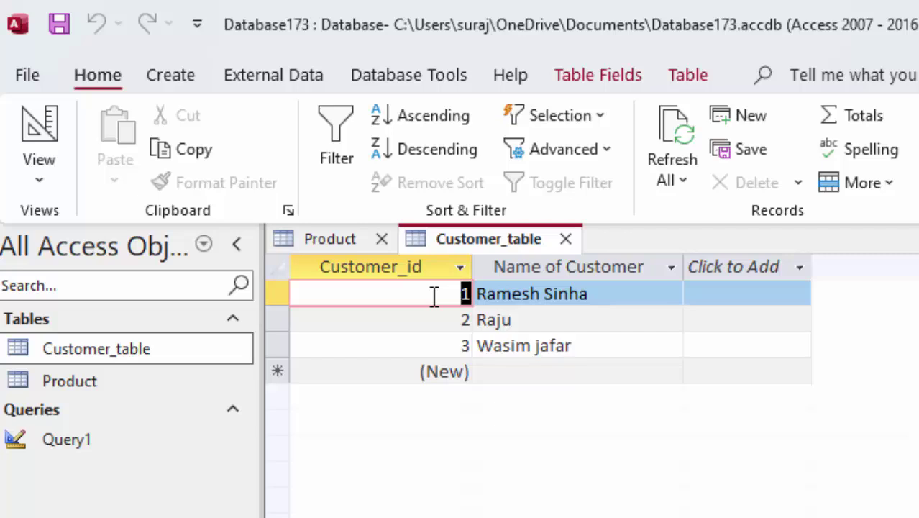
In Customer_table's Design View, add a Product_id field below Name of Customer, then open Product
left_click(52, 173)
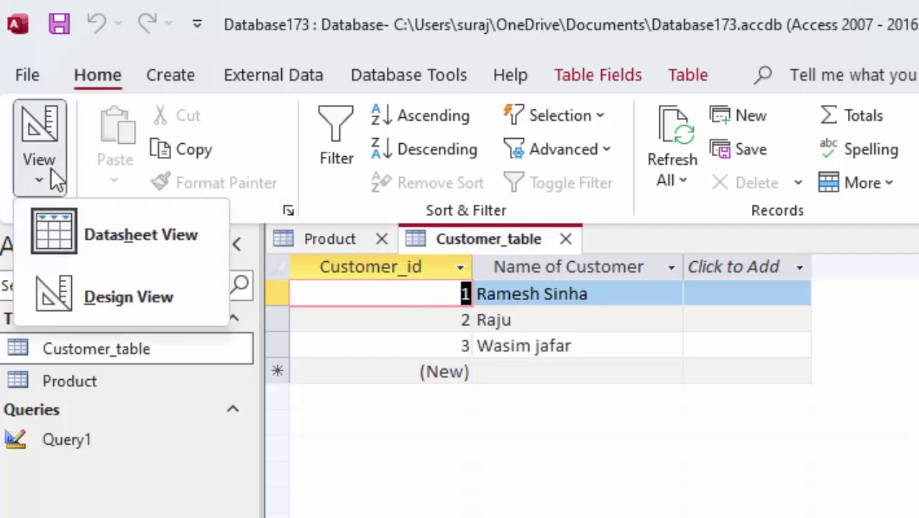
left_click(91, 293)
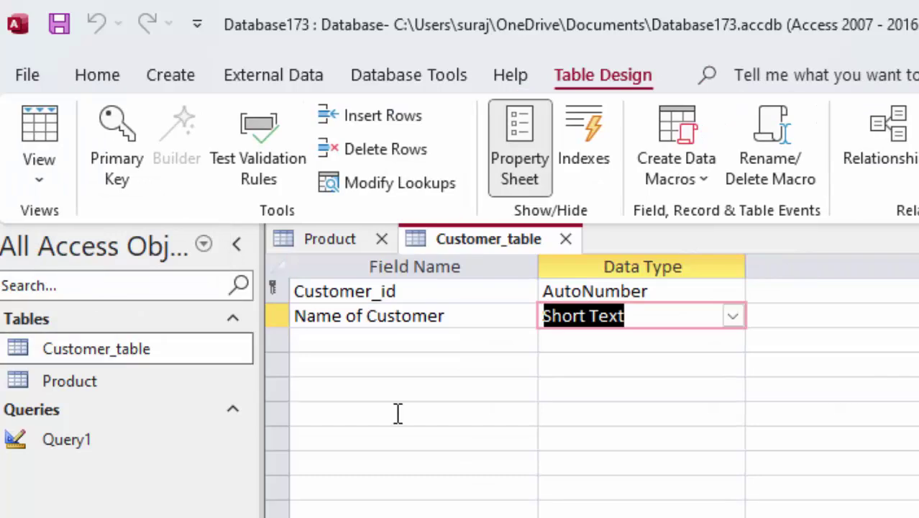
left_click(393, 343)
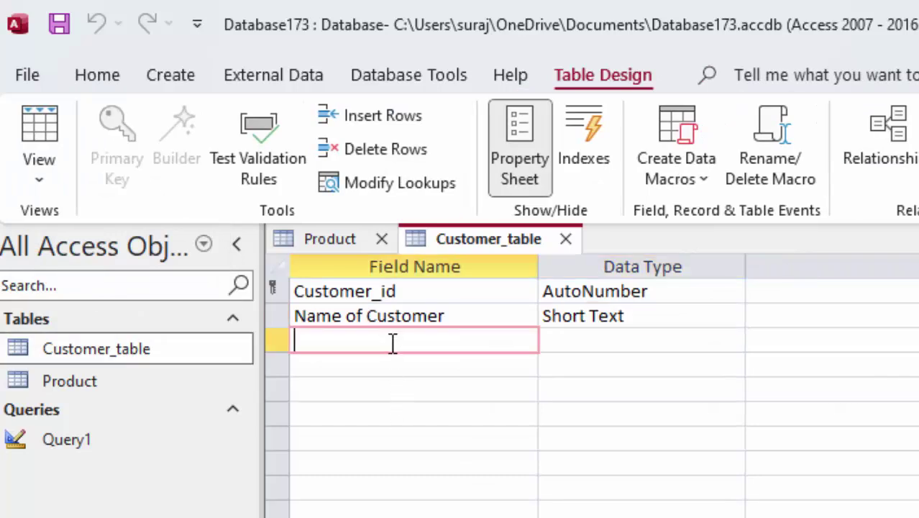
type("Pro")
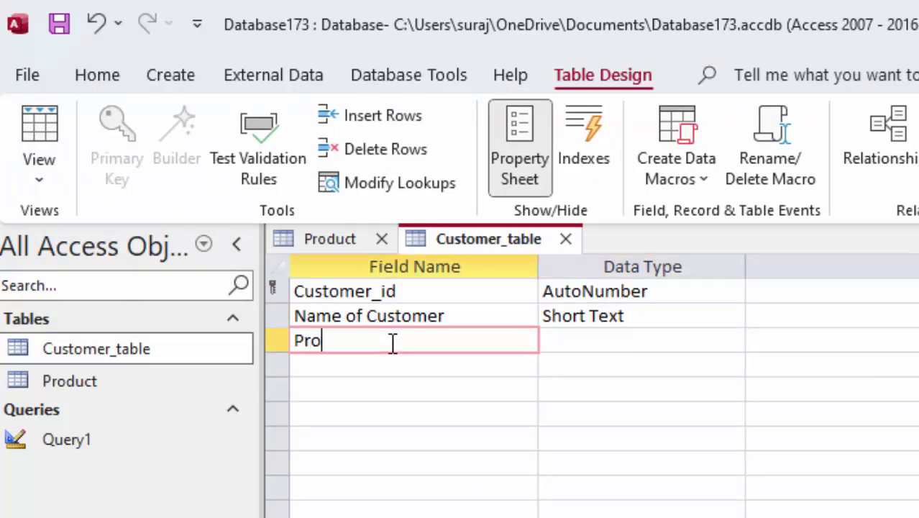
type("duct_")
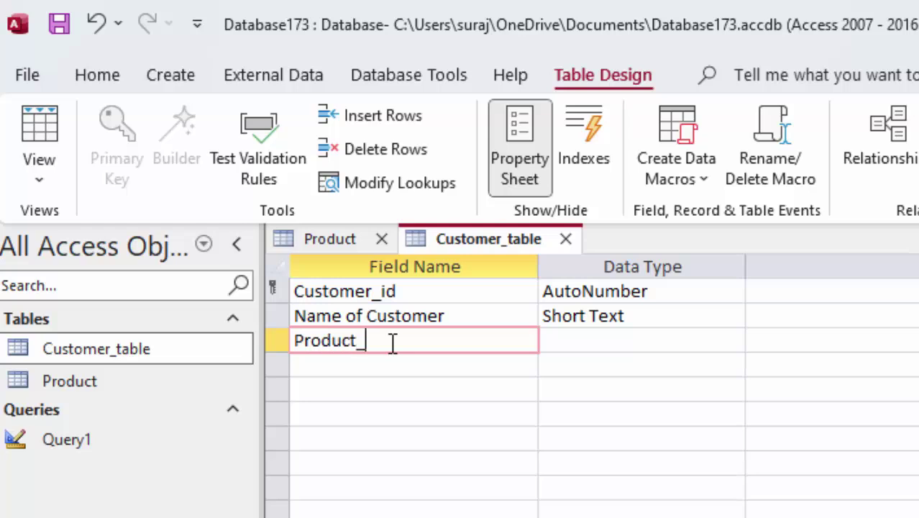
type("id")
left_click(36, 396)
double_click(36, 396)
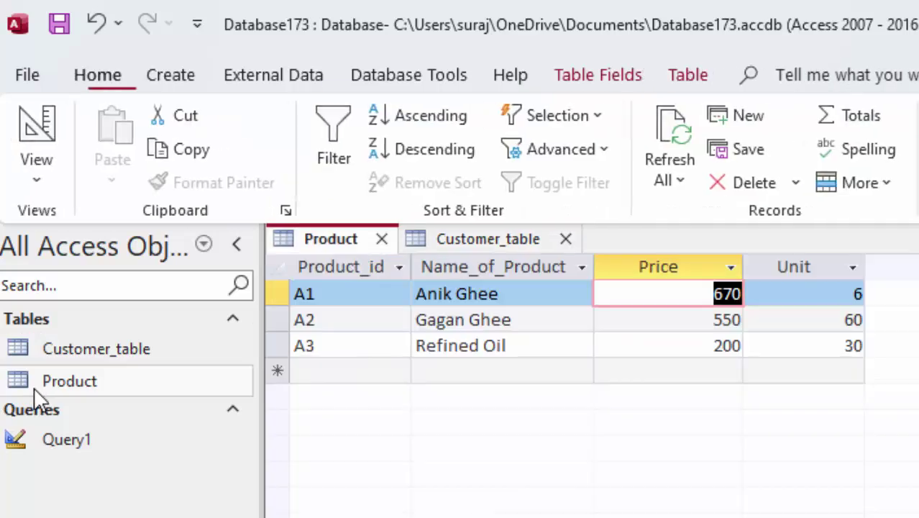
Set Product_id as the Product table's primary key in Design View and save the design
left_click(39, 177)
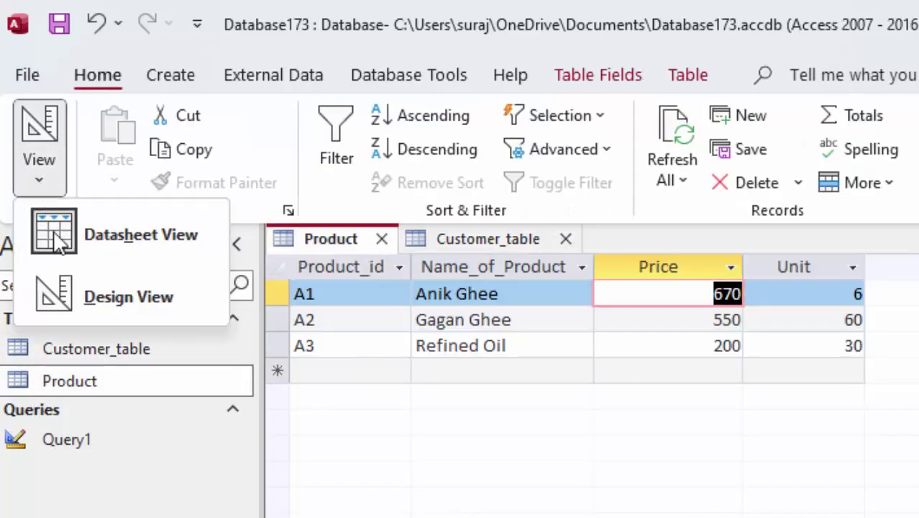
left_click(97, 311)
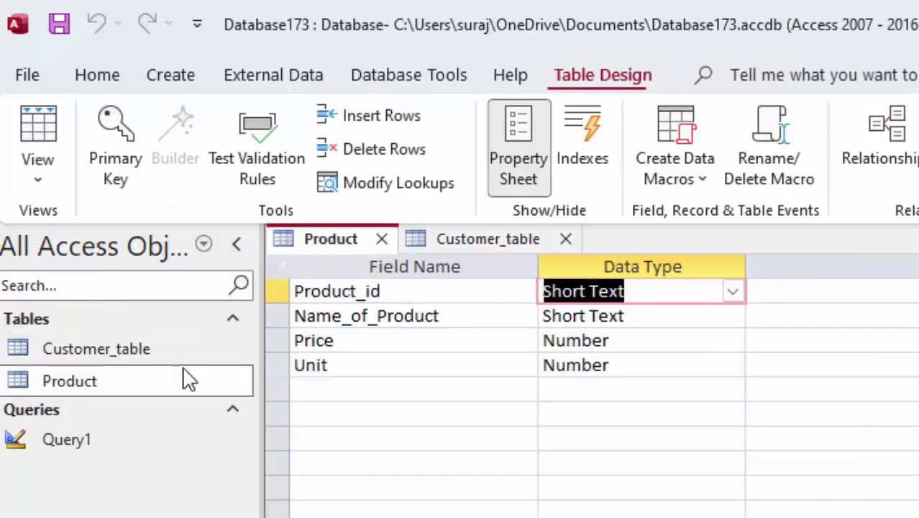
right_click(280, 293)
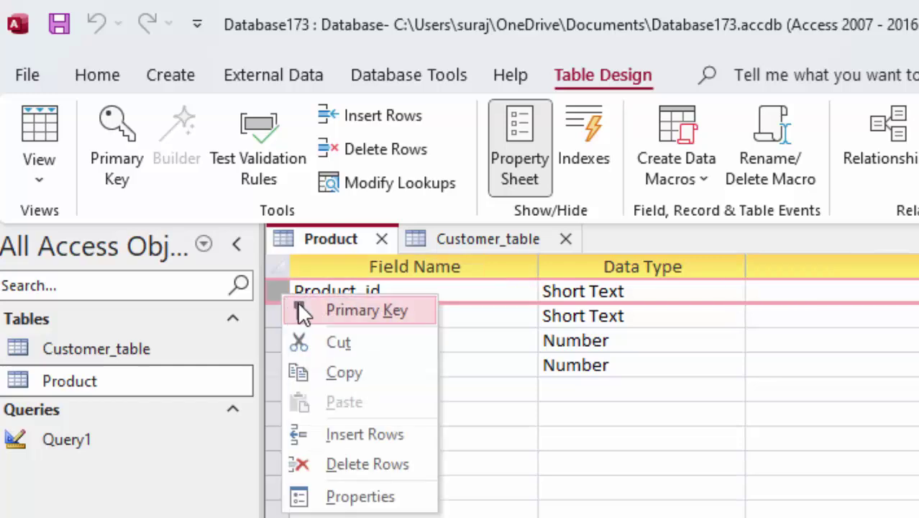
left_click(292, 310)
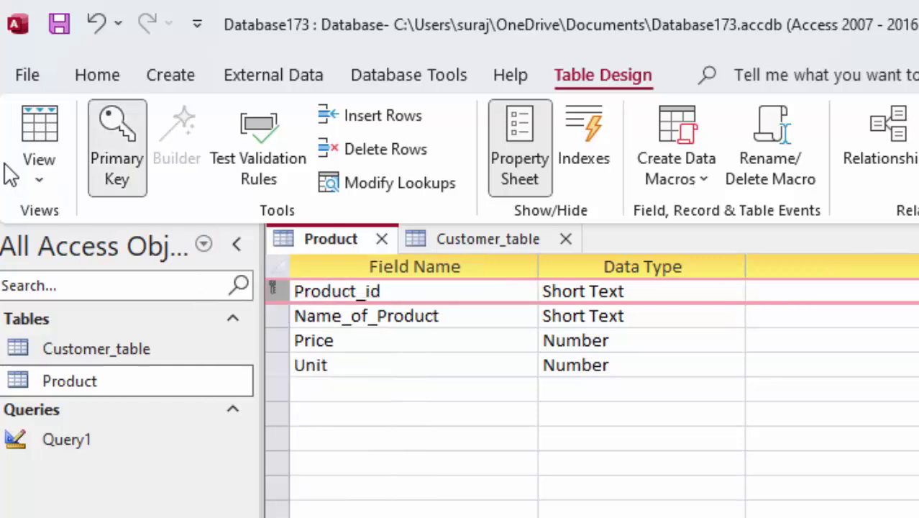
left_click(42, 121)
left_click(715, 472)
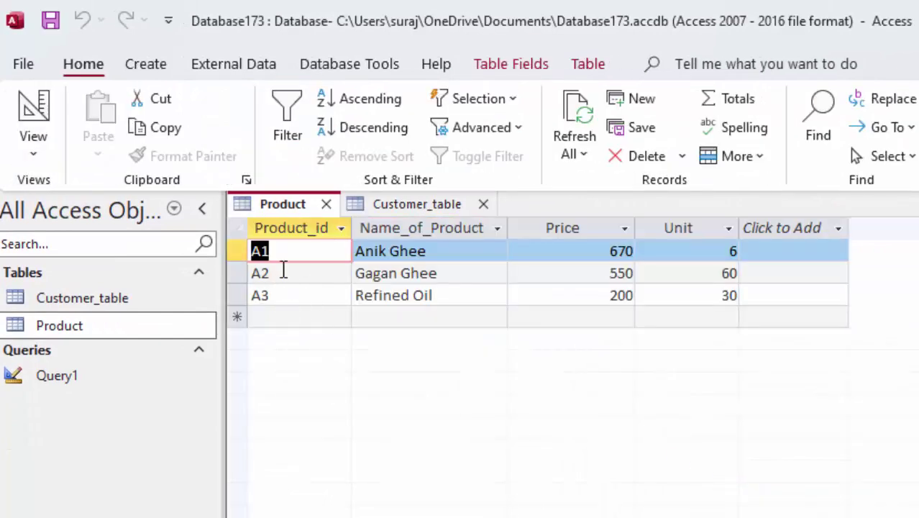
Enter a new Chocolate product record with the duplicate Product_id A1
left_click(283, 314)
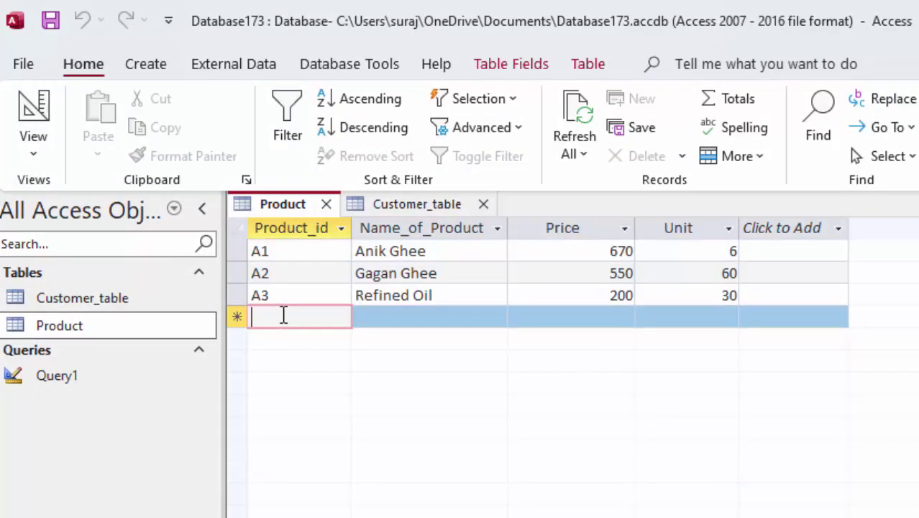
type("A1")
key("Tab")
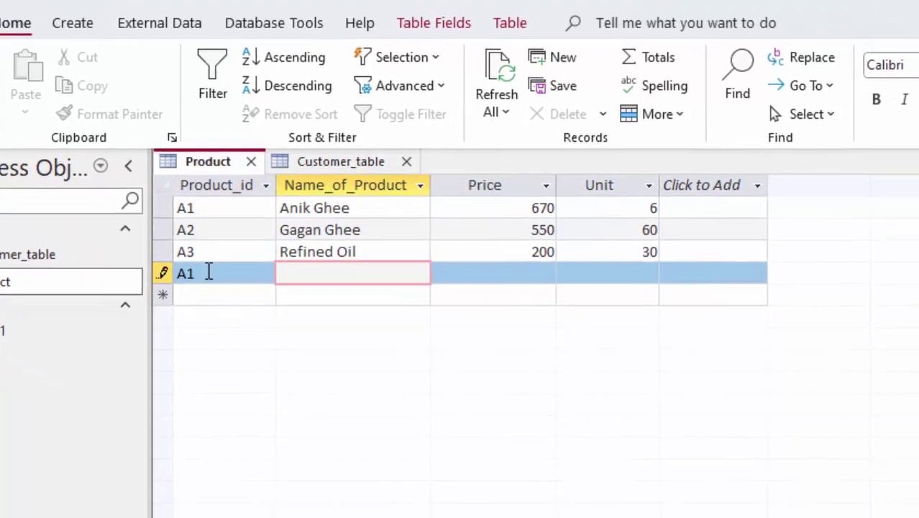
type("Chocolate")
key("Tab")
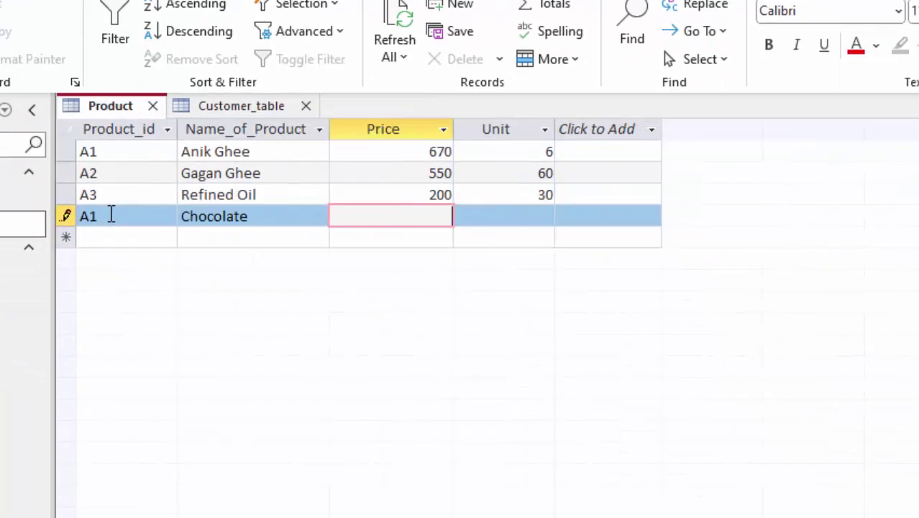
type("40")
key("Tab")
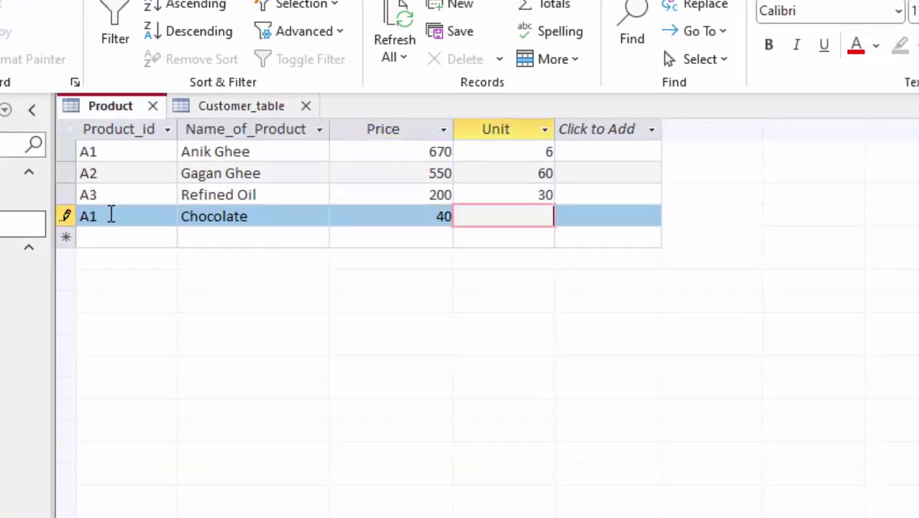
type("5")
key("Tab")
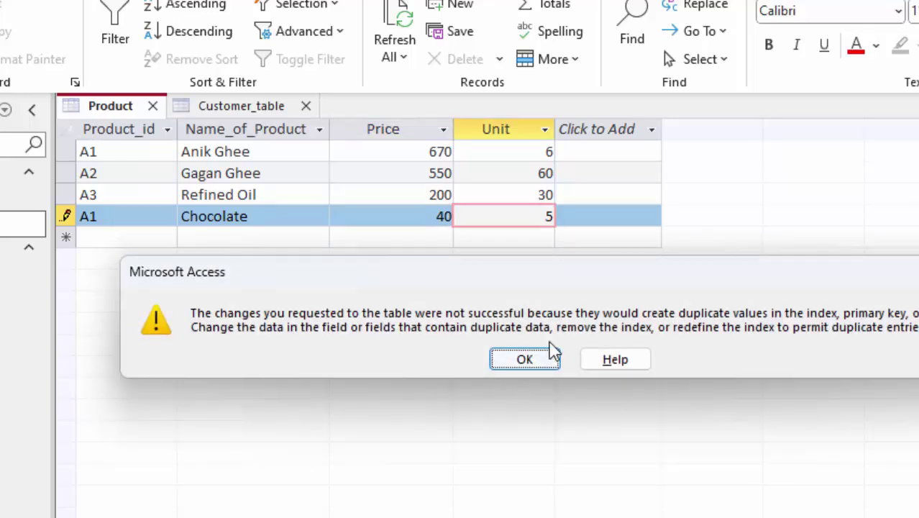
Dismiss the duplicate-key error, clear the A1 id and delete the Chocolate record
left_click(524, 359)
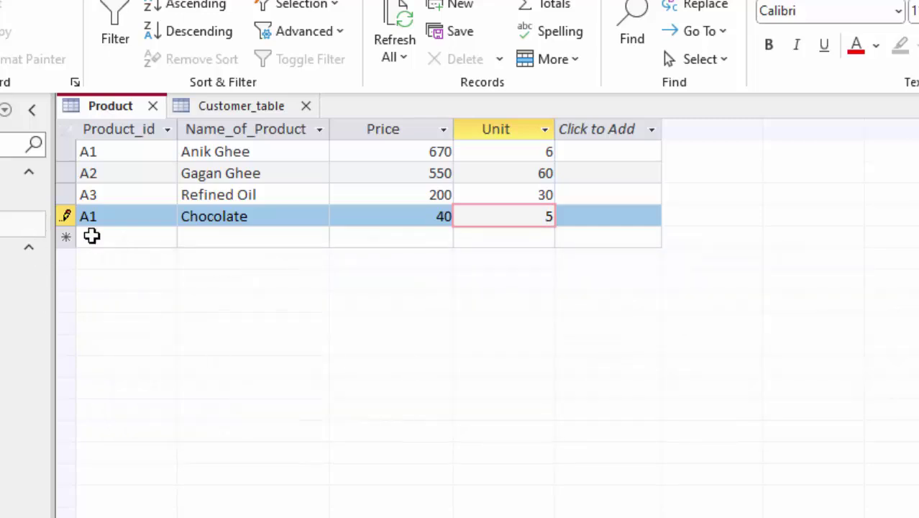
left_click(67, 214)
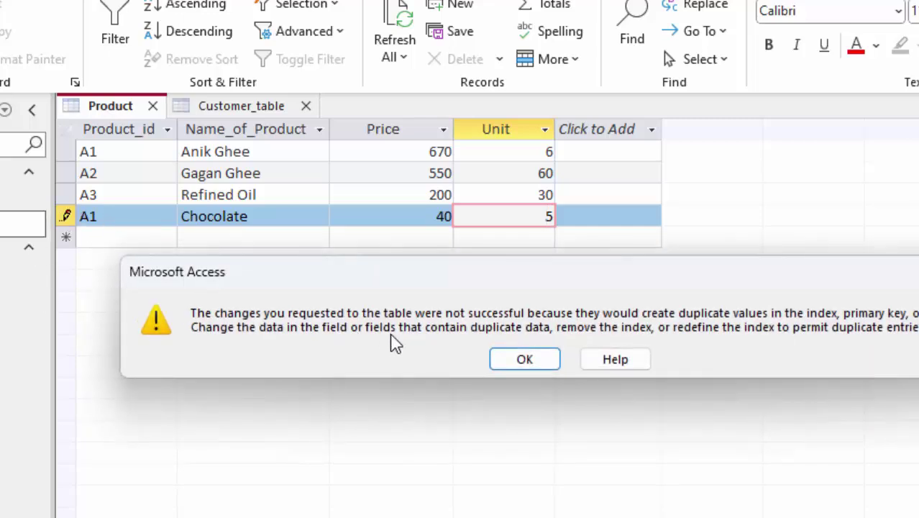
left_click(525, 358)
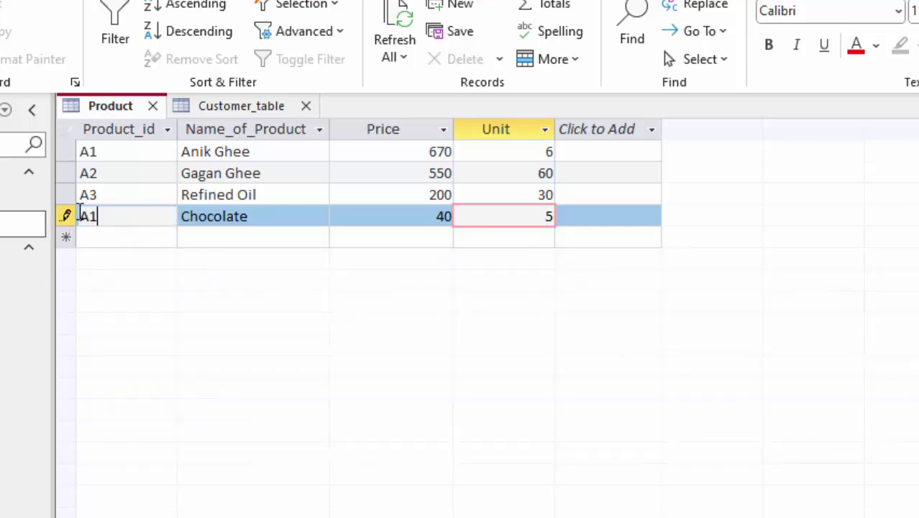
left_click_drag(98, 215, 8, 211)
key("BackSpace")
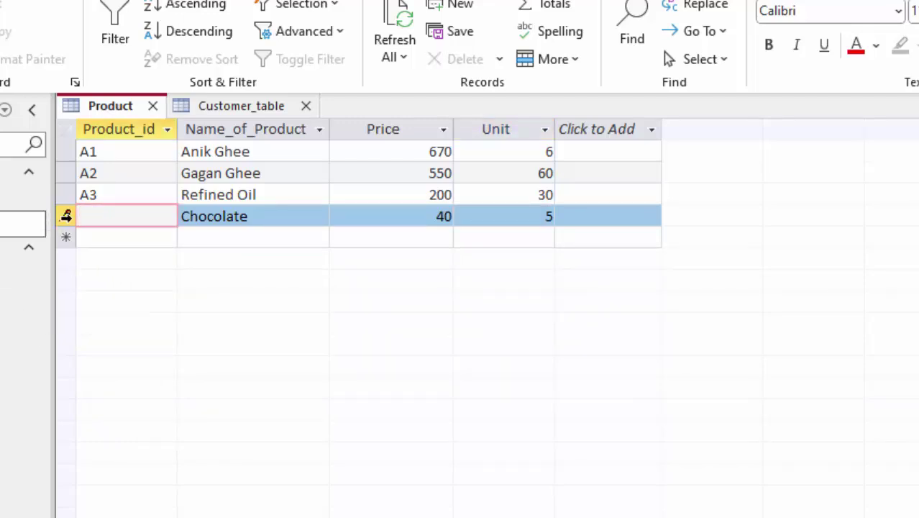
right_click(66, 215)
left_click(139, 272)
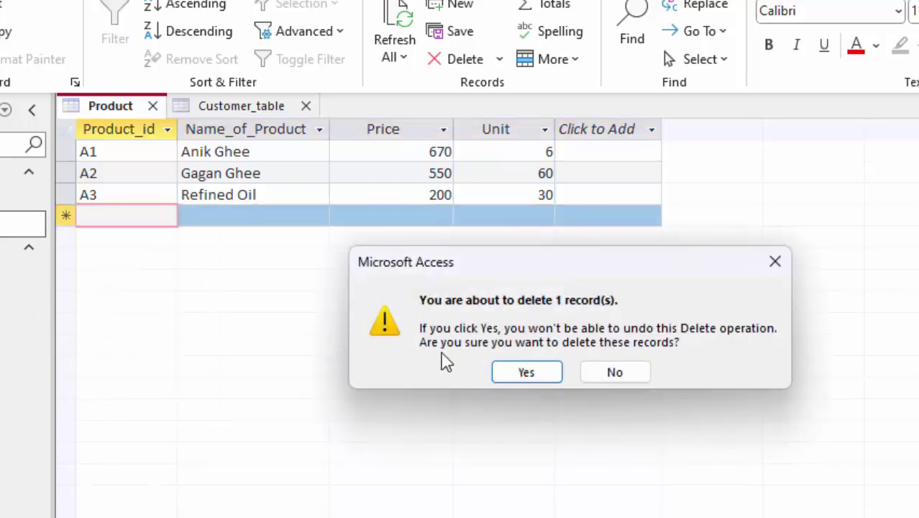
left_click(546, 368)
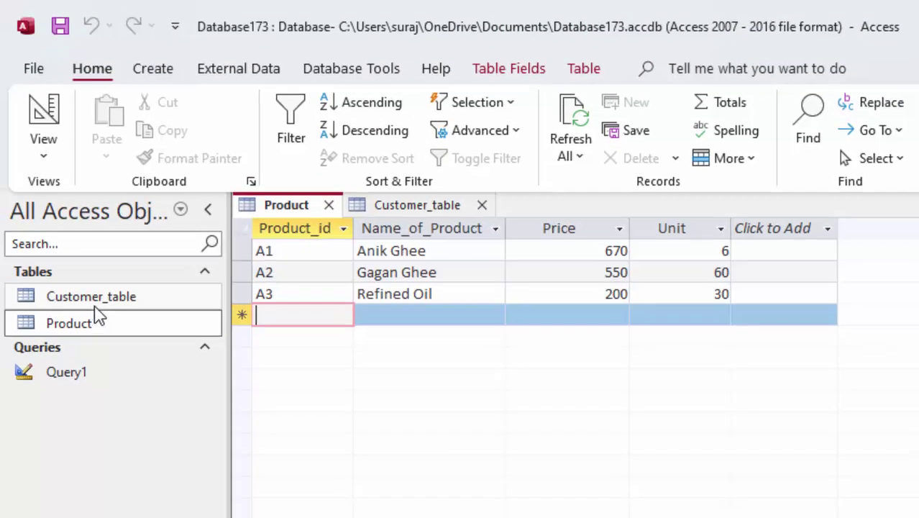
Save Product, open Customer_table, and cross-check Product's ids before editing the first customer's Product_id
left_click(108, 304)
double_click(108, 304)
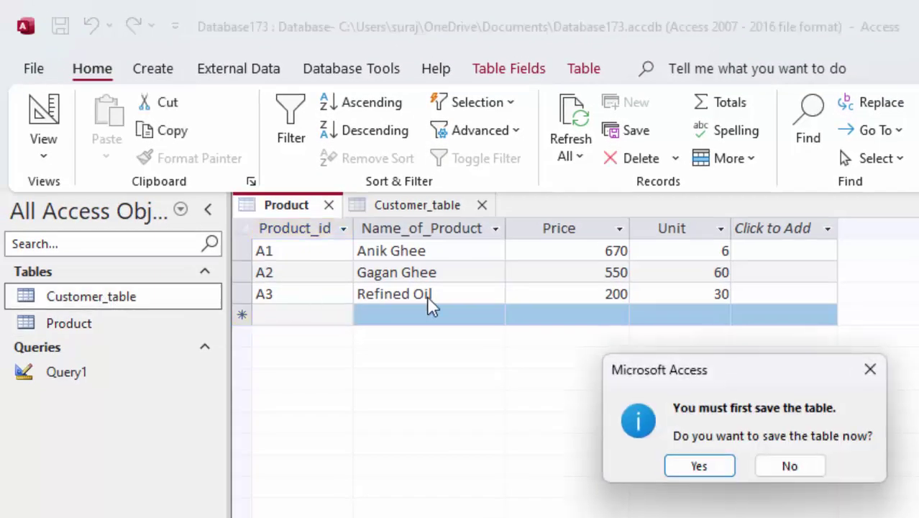
left_click(698, 464)
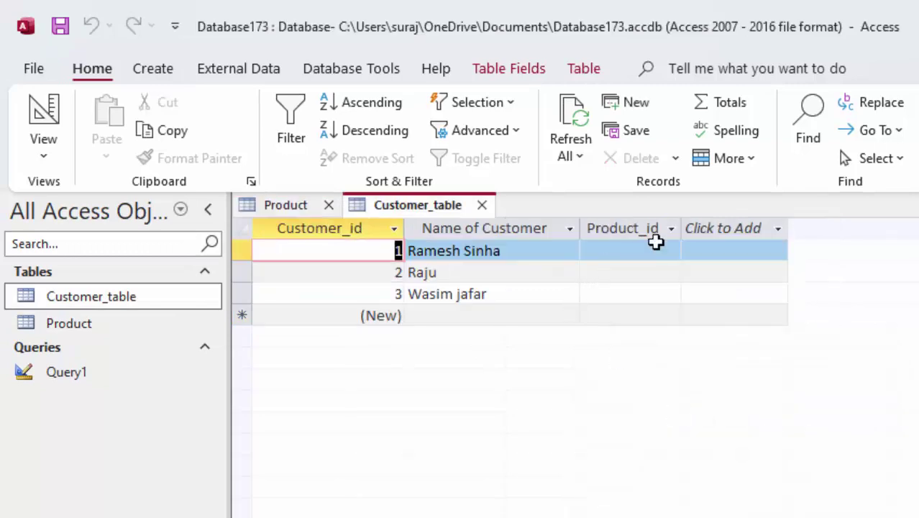
left_click(627, 256)
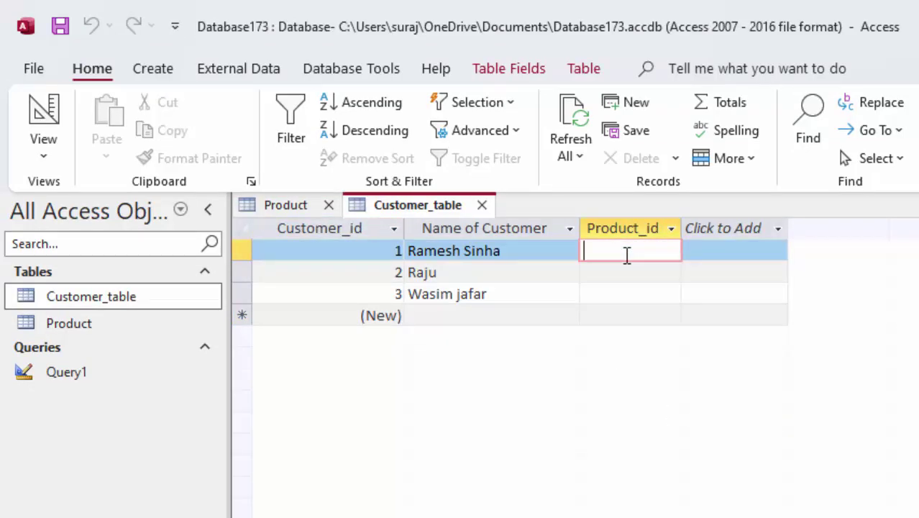
double_click(109, 332)
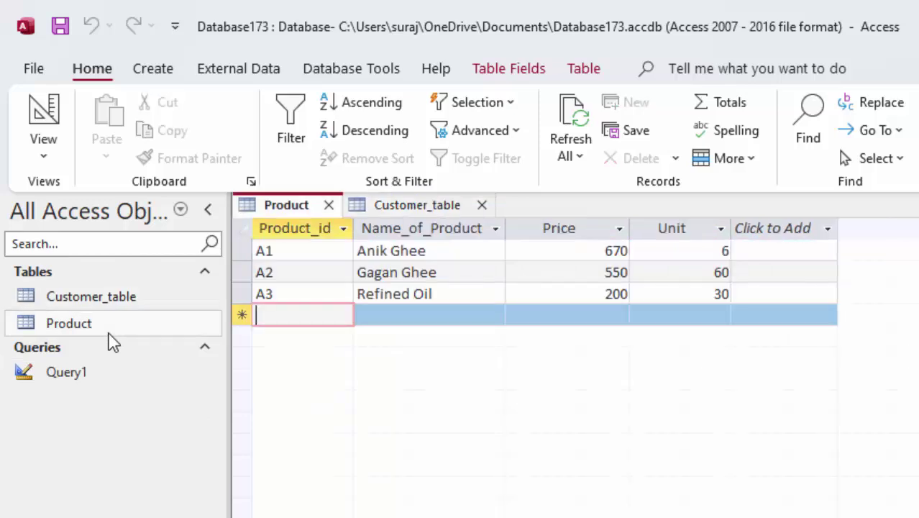
double_click(121, 297)
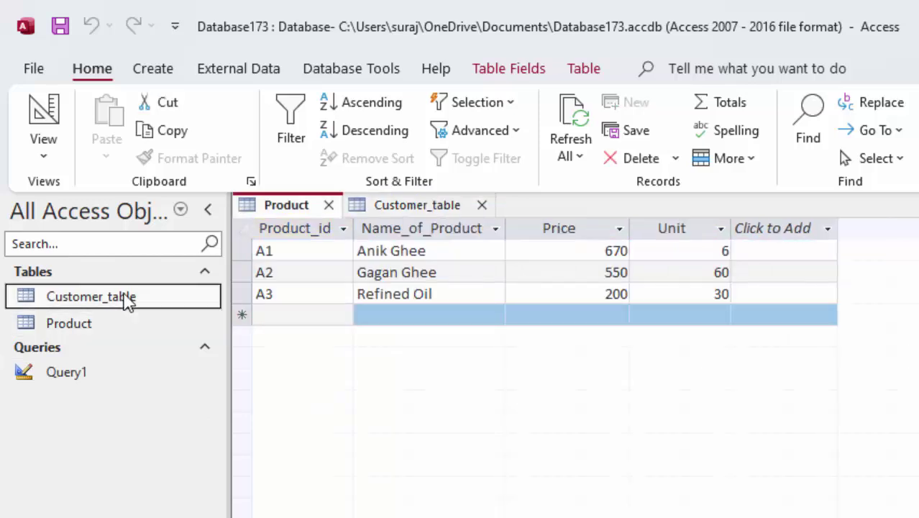
Enter Product_ids A1, A2 and A3 for the three customers, save, and close Customer_table
type("A")
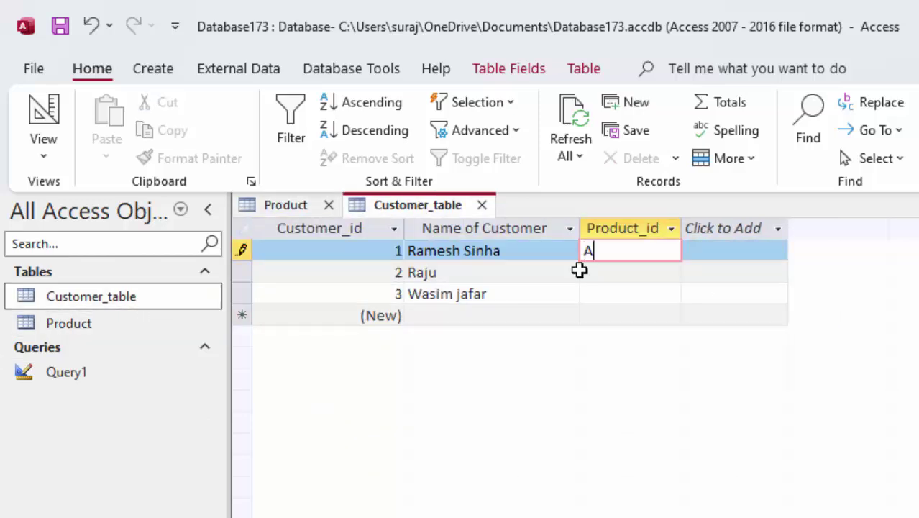
type("1")
key("Return")
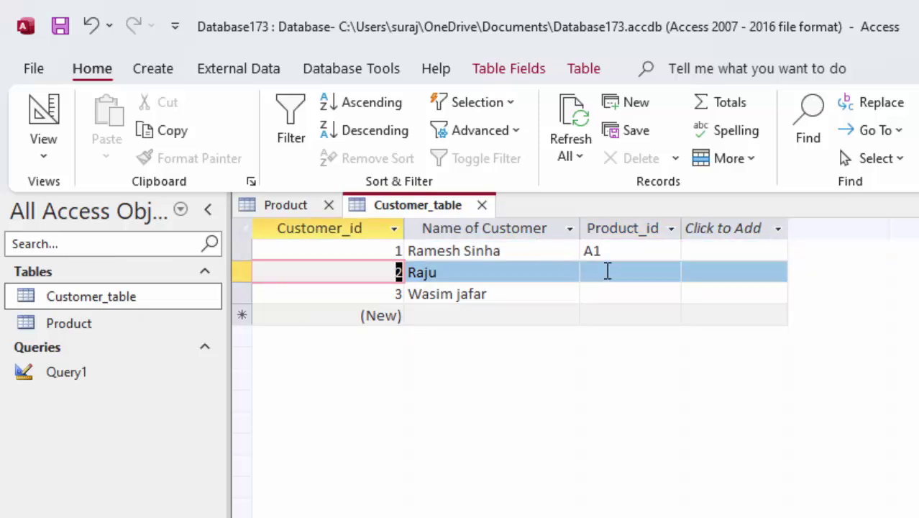
left_click(608, 271)
type("A2")
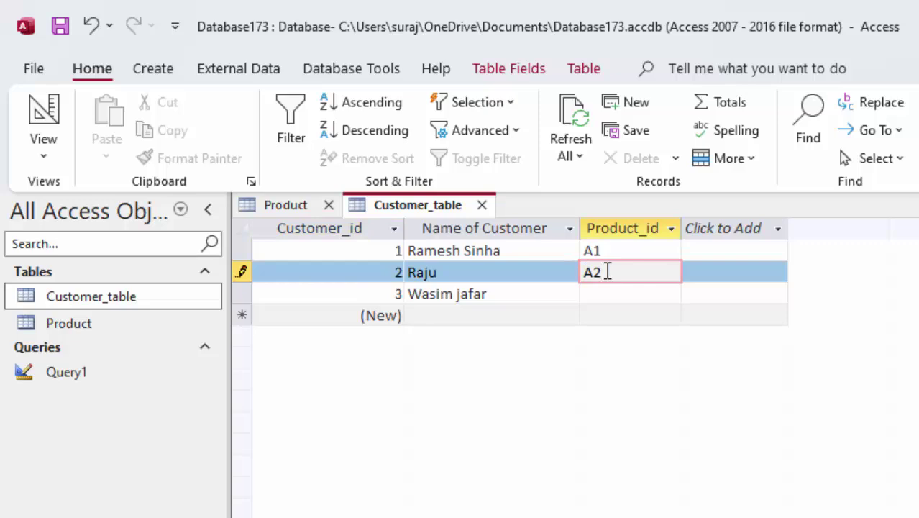
key("Return")
key("Return")
key("Return")
type("A3")
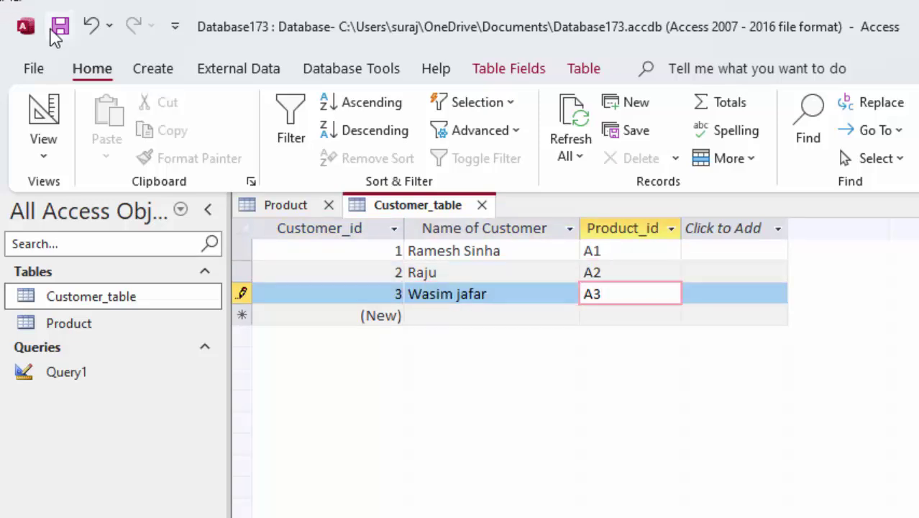
left_click(57, 33)
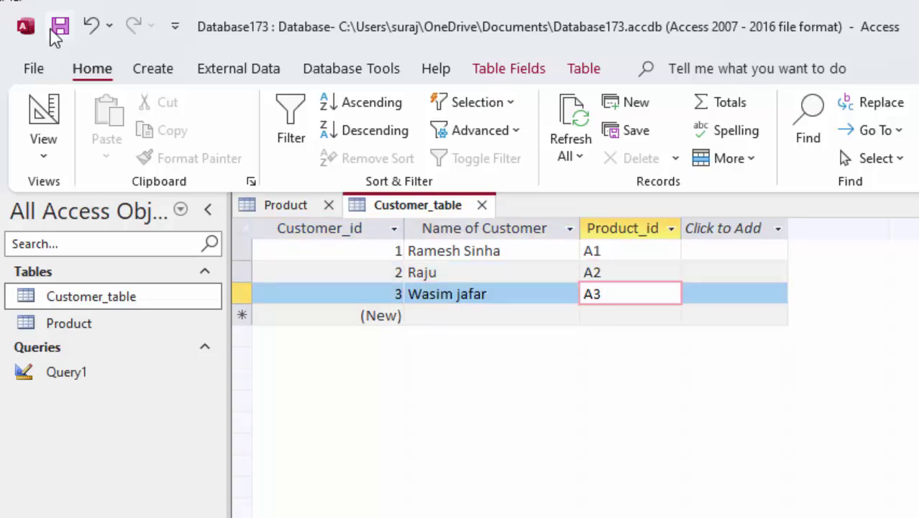
left_click(482, 205)
Close the Product table and open the Relationships window from Database Tools
left_click(328, 205)
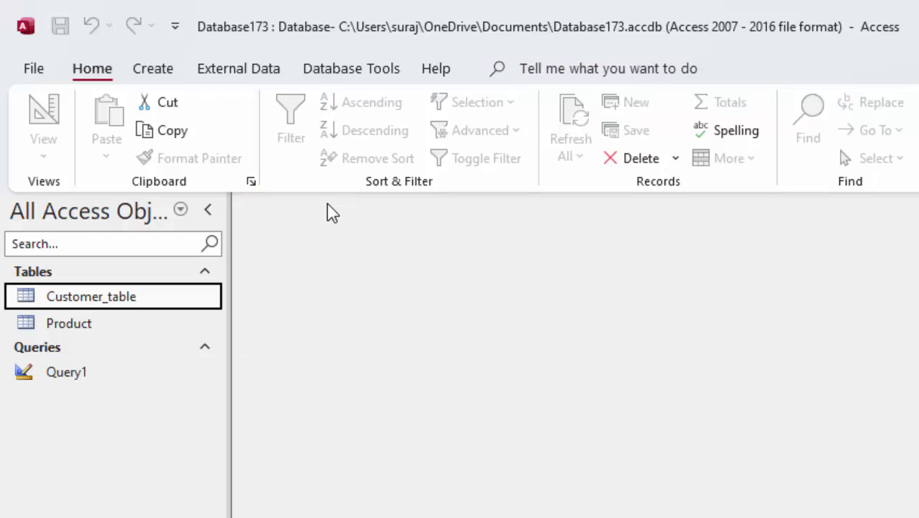
left_click(352, 69)
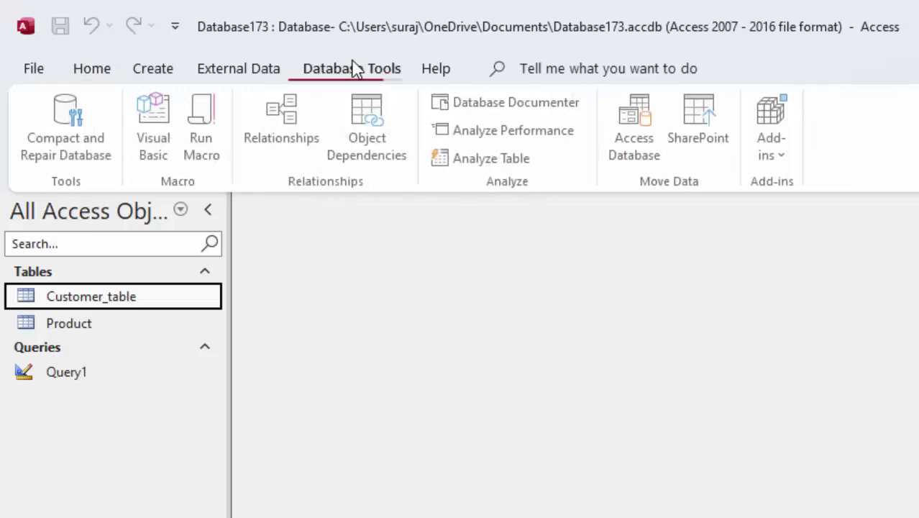
left_click(293, 132)
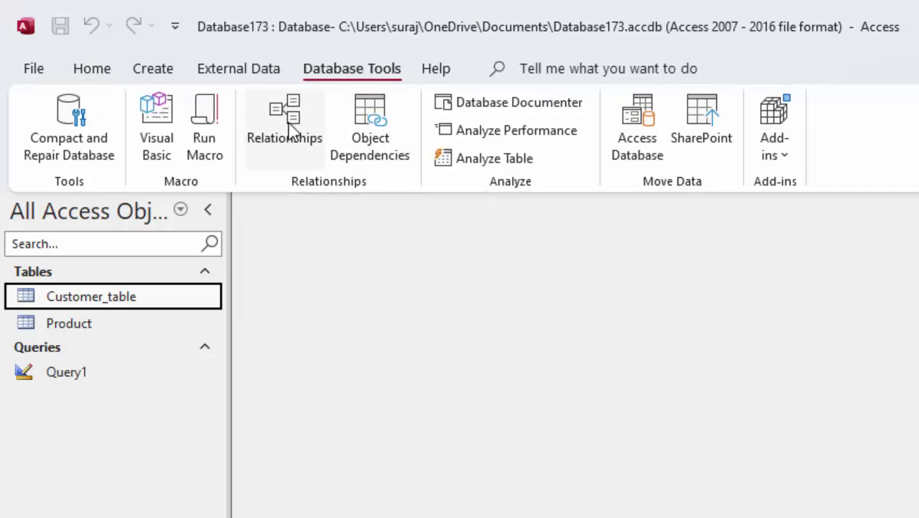
Place Customer_table and Product on the layout and drag Product_id onto Customer_table's Product_id
left_click_drag(858, 238, 368, 215)
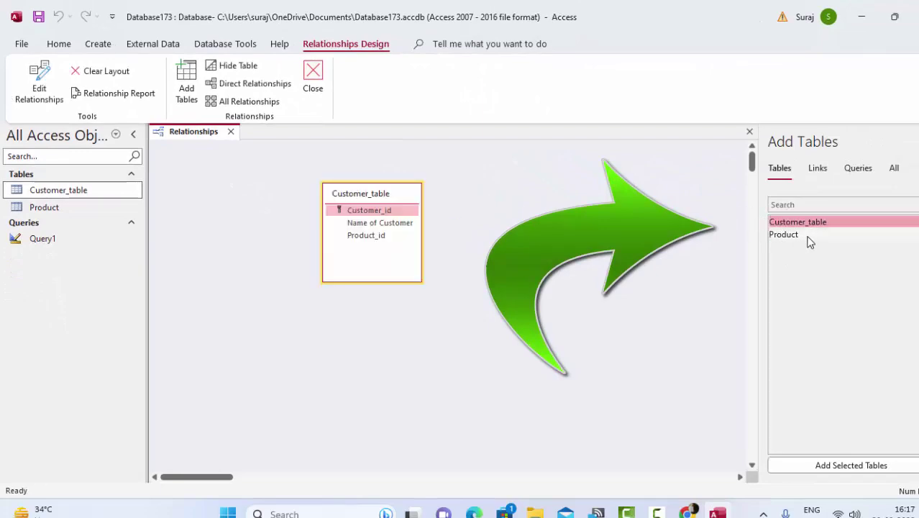
left_click_drag(809, 236, 215, 199)
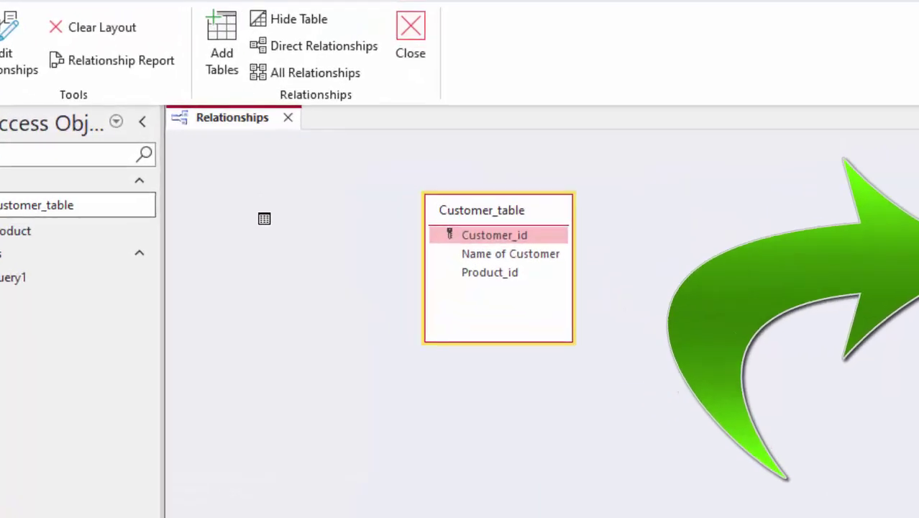
left_click_drag(264, 219, 268, 215)
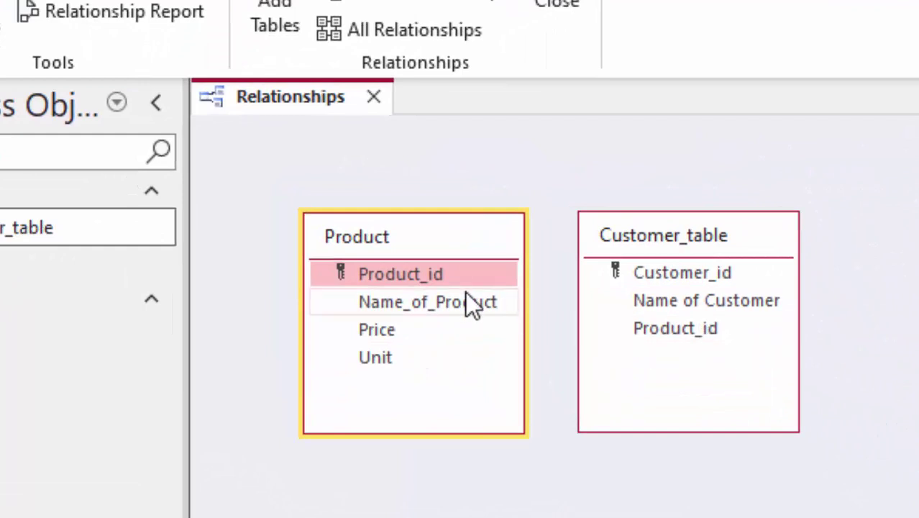
left_click(433, 281)
left_click_drag(433, 275, 676, 329)
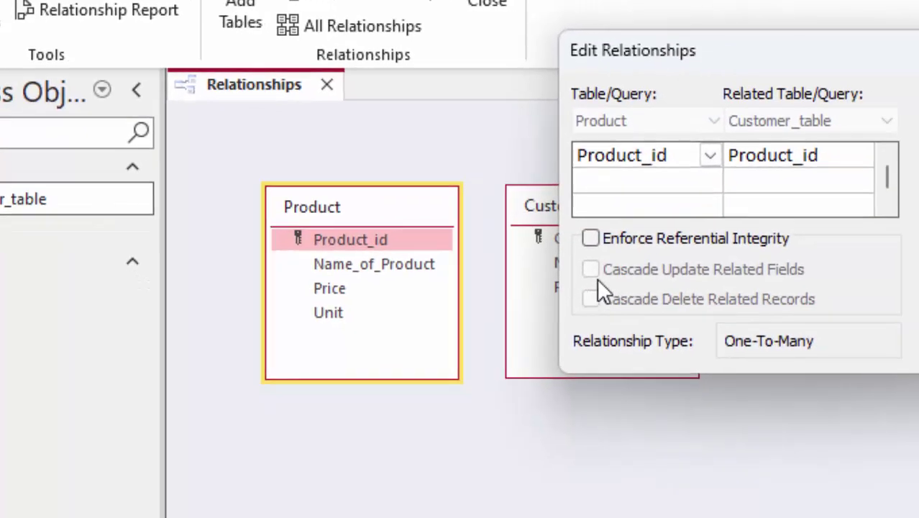
Create the link with Enforce Referential Integrity, Cascade Update and Cascade Delete checked
left_click(551, 209)
left_click(551, 231)
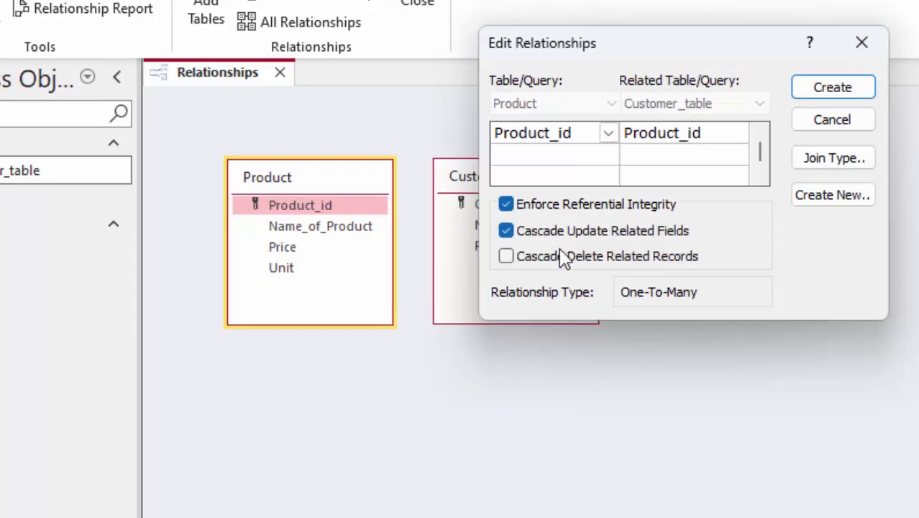
left_click(564, 258)
left_click(833, 93)
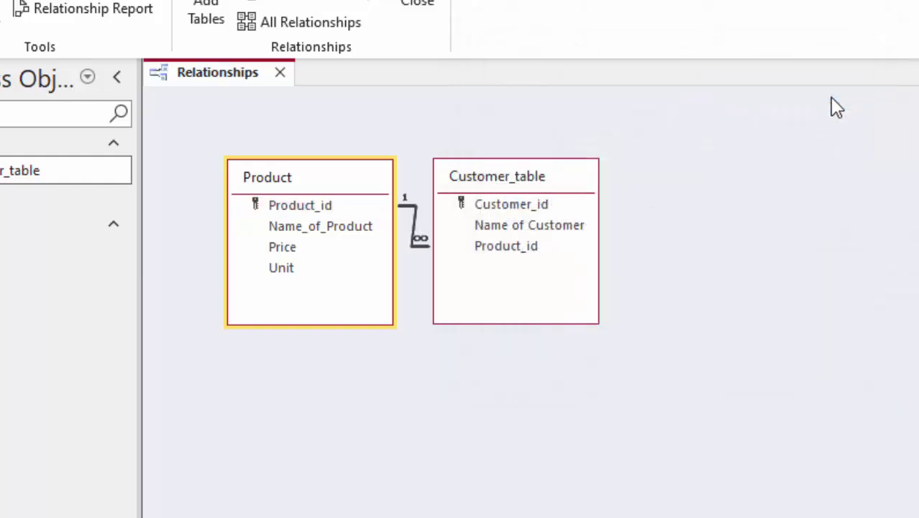
left_click_drag(574, 184, 621, 183)
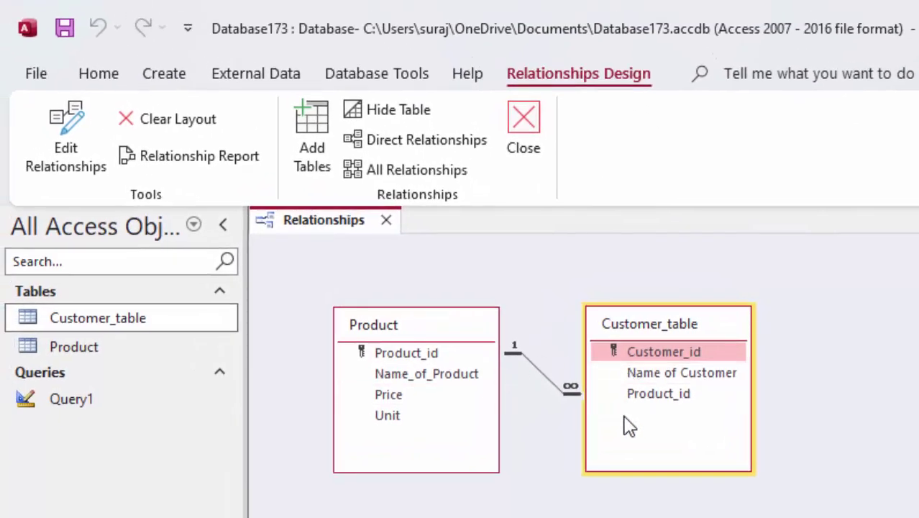
left_click(153, 350)
Open the Product table and expand A1 to reveal its linked customer subdatasheet
double_click(154, 350)
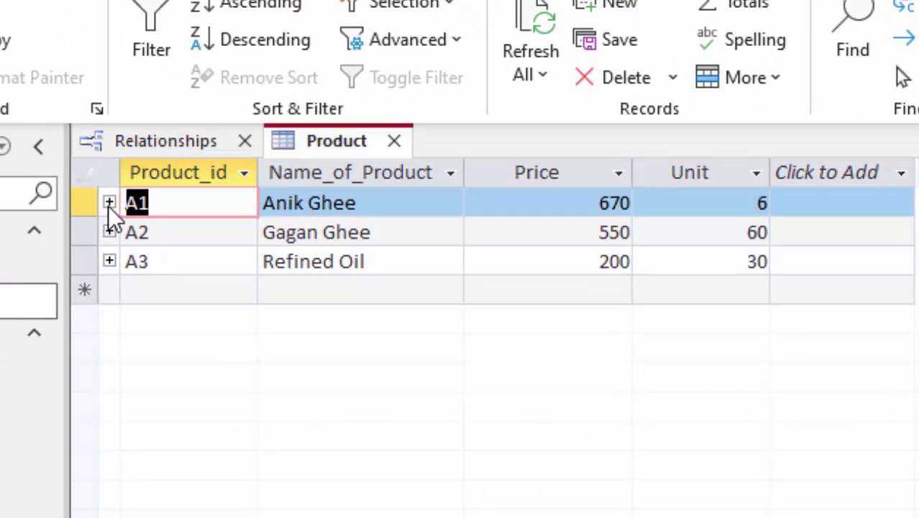
left_click(108, 203)
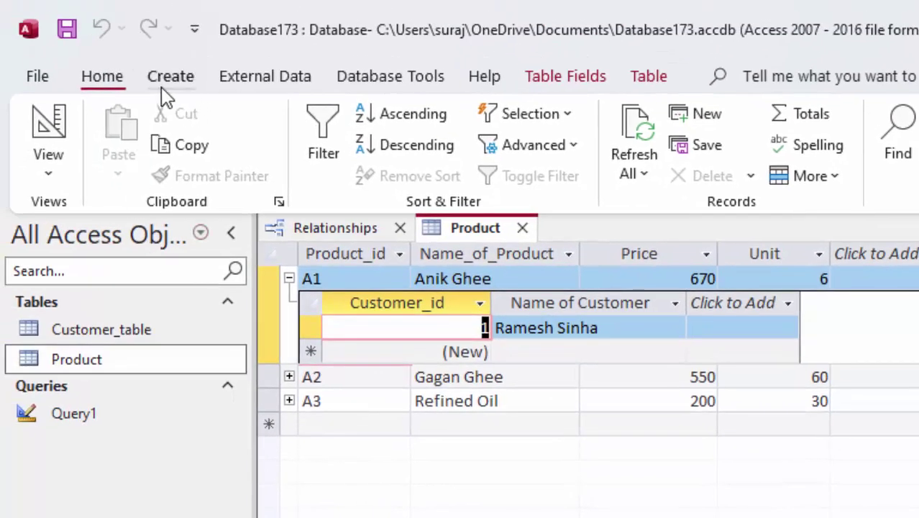
left_click(167, 79)
Create a new blank table and save it as CostT in Design View
left_click(147, 129)
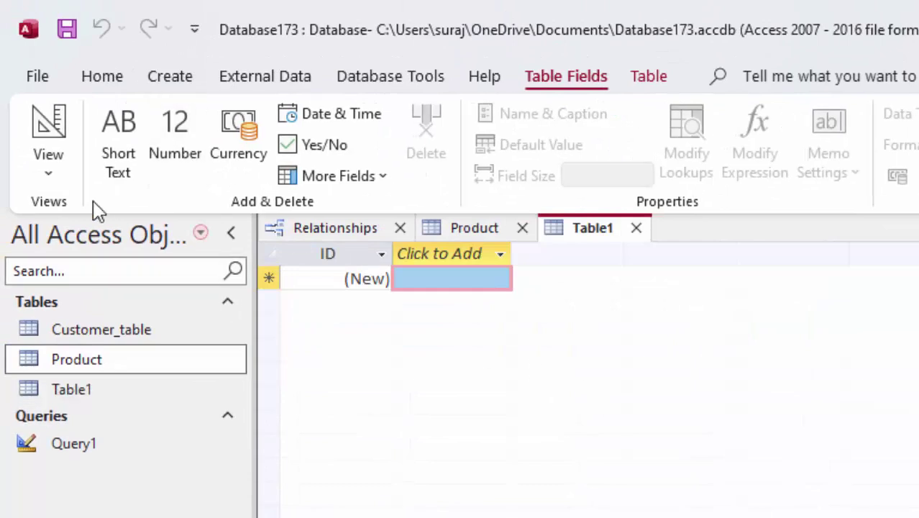
left_click(46, 119)
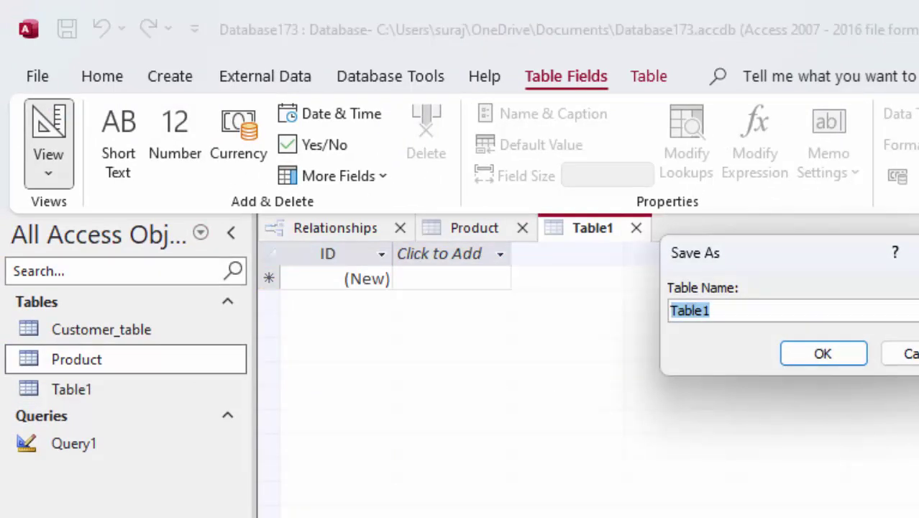
key("BackSpace")
type("CostT")
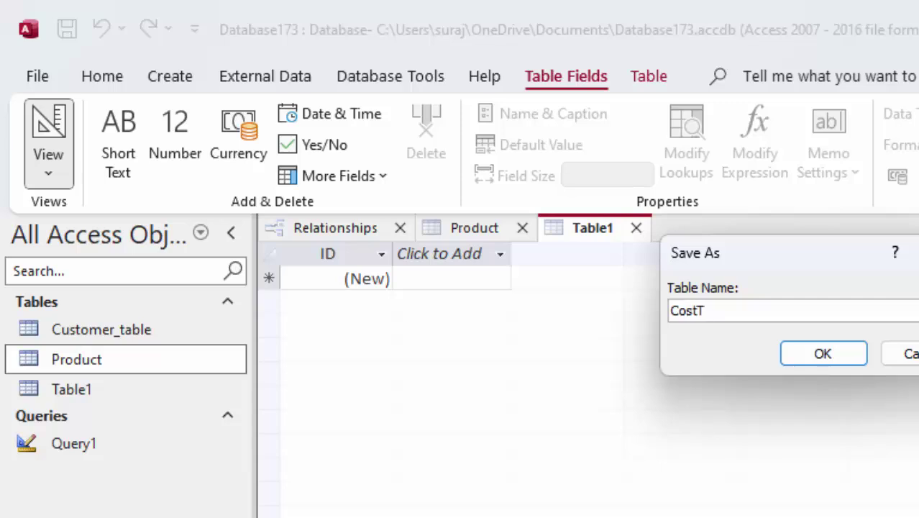
key("Return")
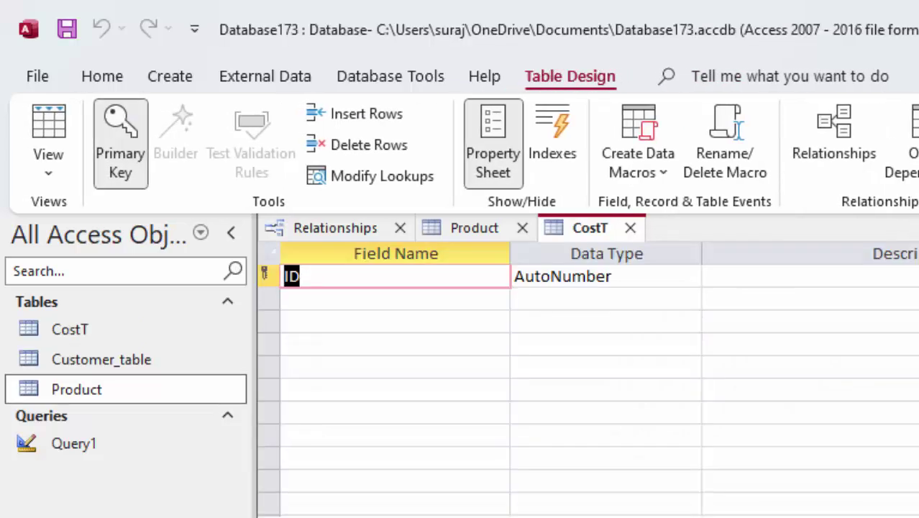
Rename the ID field to Employee_id and add a Customer_id field
key("BackSpace")
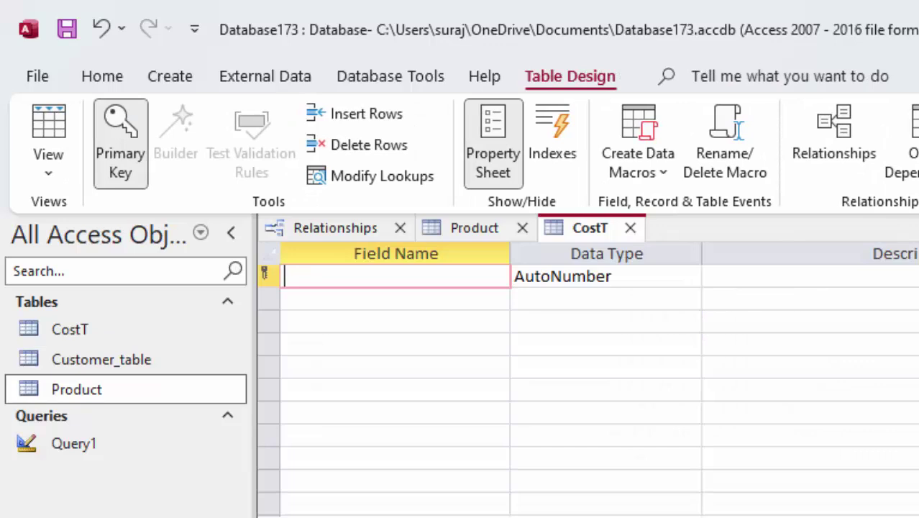
type("Employ")
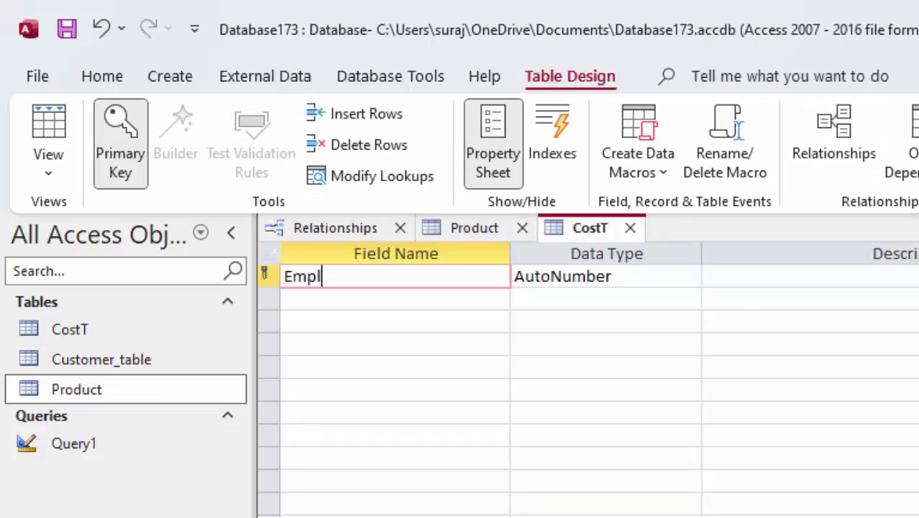
type("ee_id")
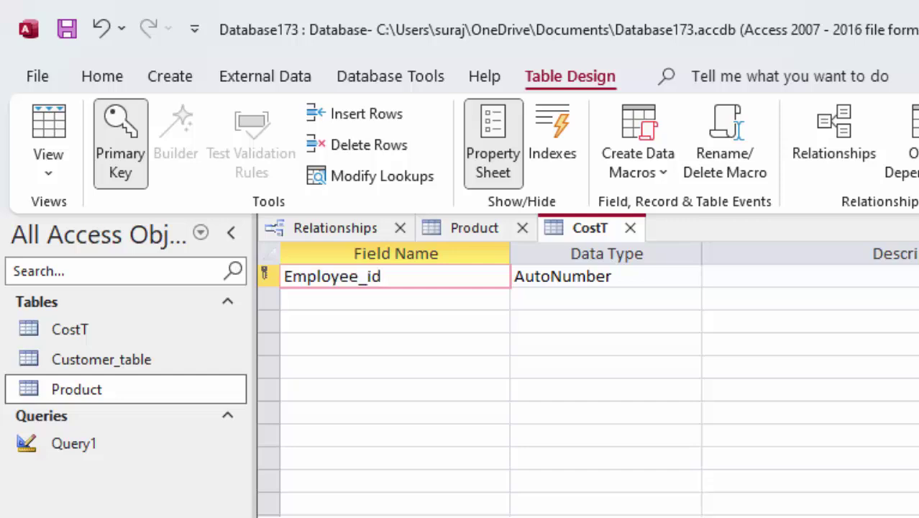
key("Tab")
left_click(396, 305)
type("Custo")
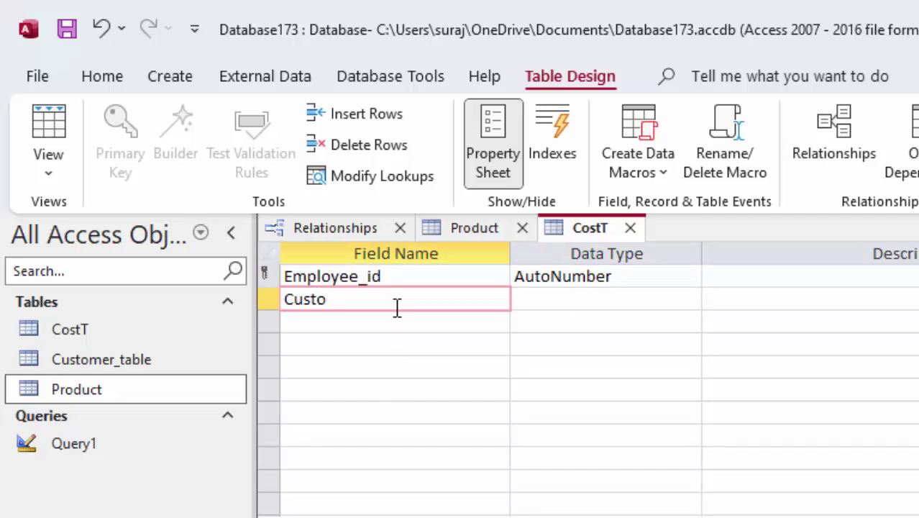
type("mer_i")
type("d")
key("Tab")
Add a 'Name of Employee' field, then save CostT and switch to Datasheet View
left_click(368, 321)
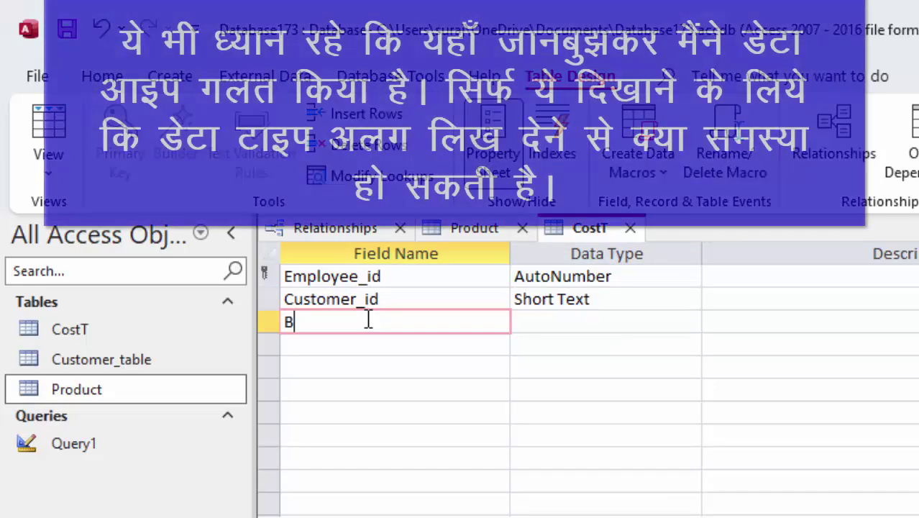
type("name of ")
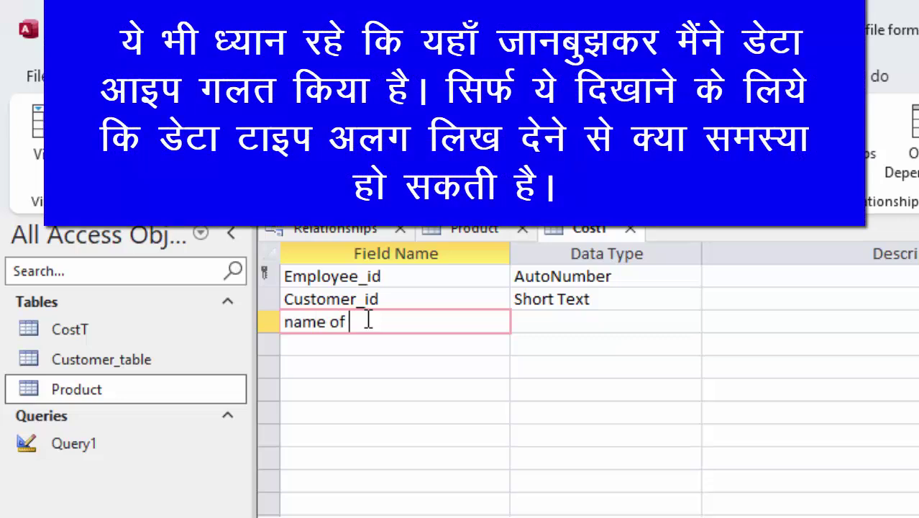
type("Emplo")
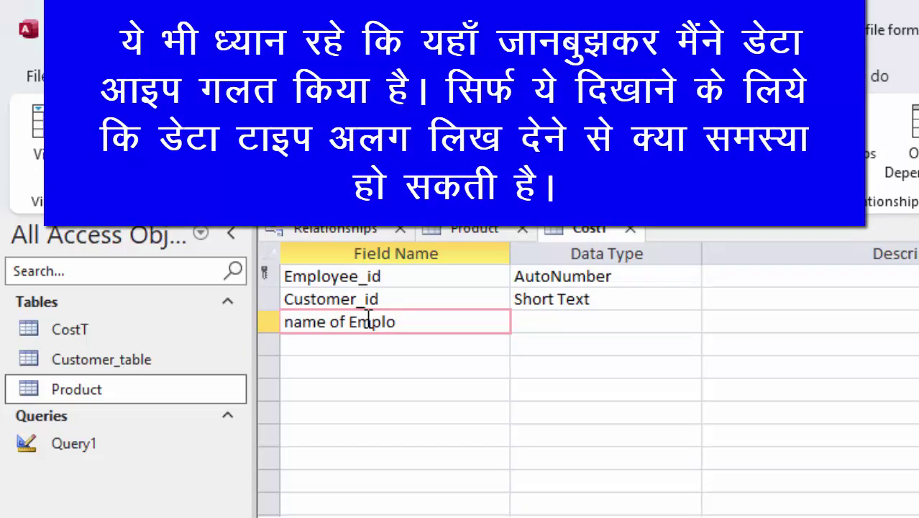
type("yee")
left_click(295, 331)
key("BackSpace")
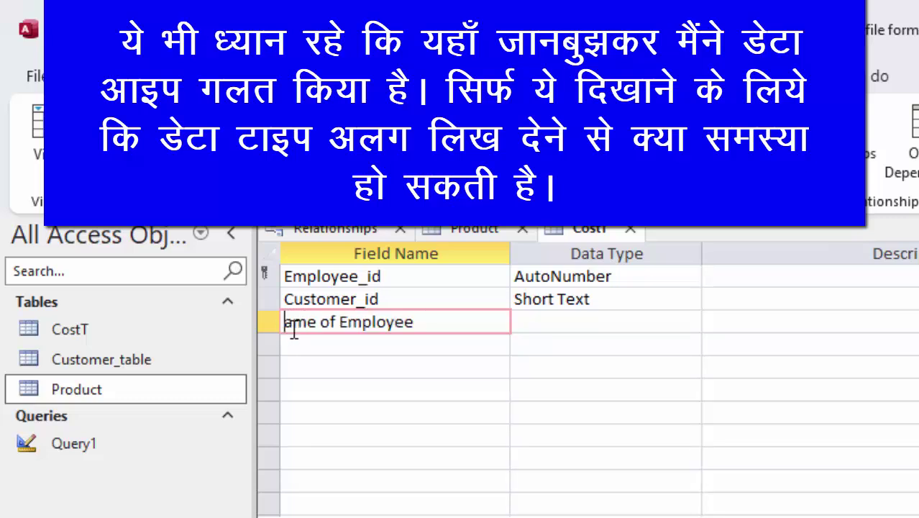
type("N")
left_click(534, 327)
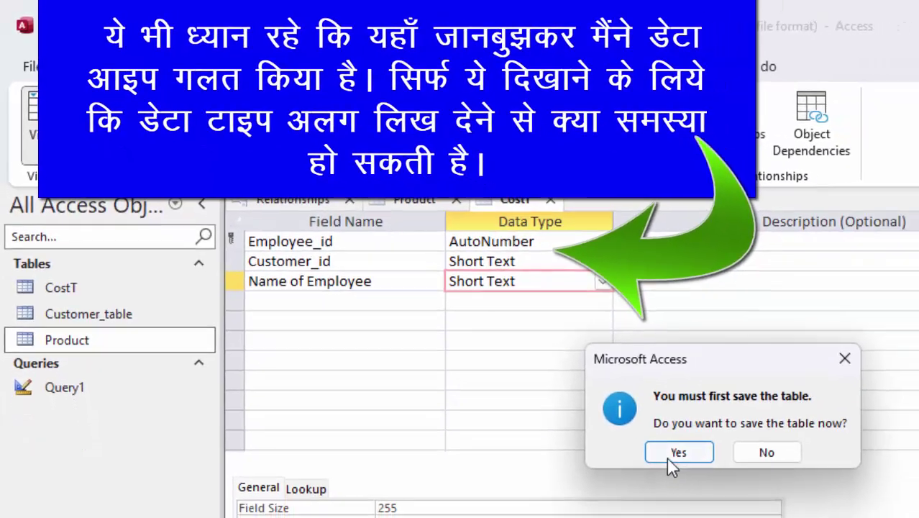
left_click(775, 508)
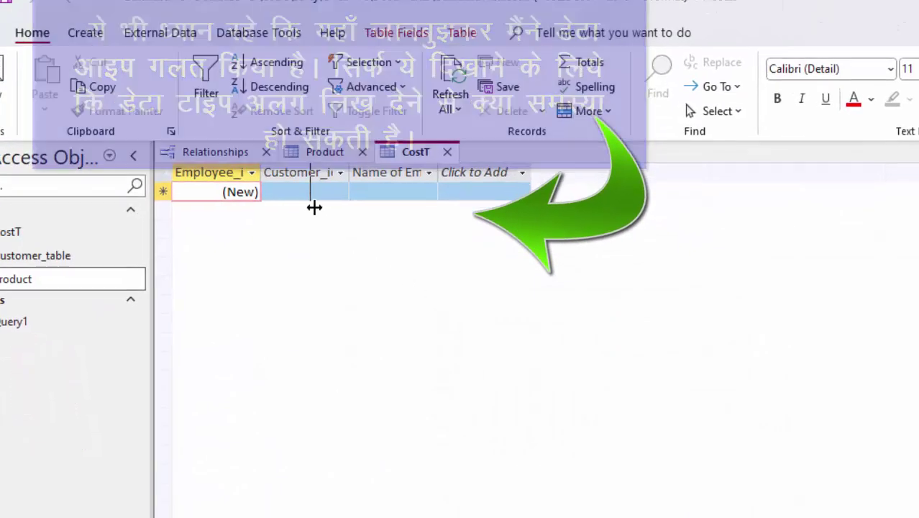
Widen CostT's columns and open Customer_table to check its customer ids
mouse_move(292, 189)
left_mouse_down()
mouse_move(463, 183)
mouse_move(519, 245)
left_mouse_up()
left_click(481, 210)
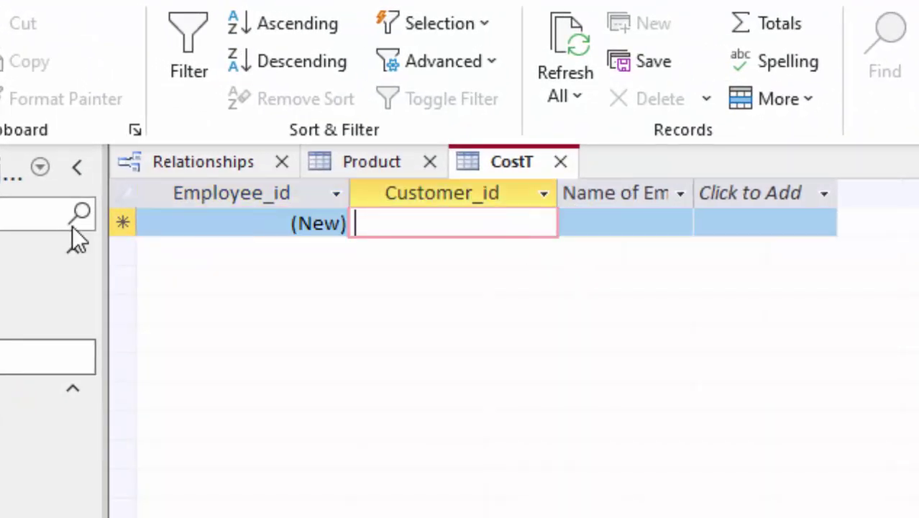
left_click(47, 320)
double_click(47, 320)
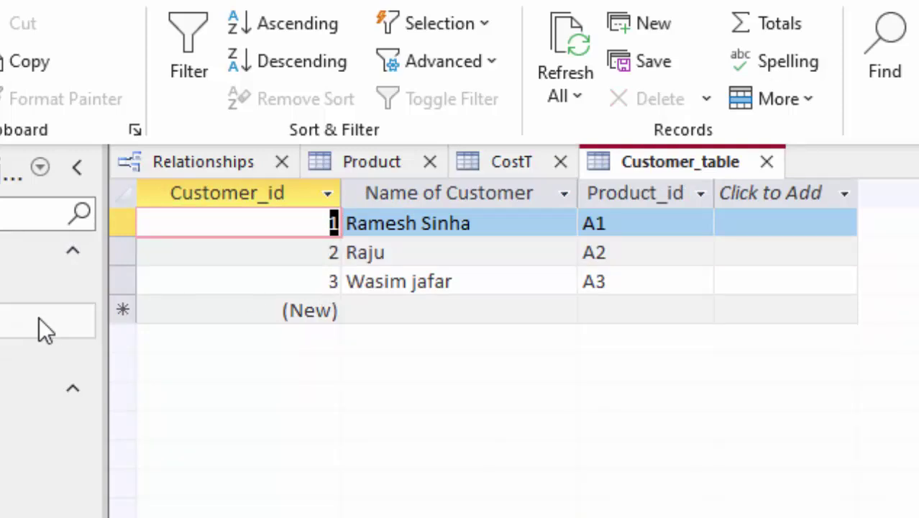
Enter CostT's first record with Customer_id 1 and an employee name, then return to Design View
key("Tab")
type("R")
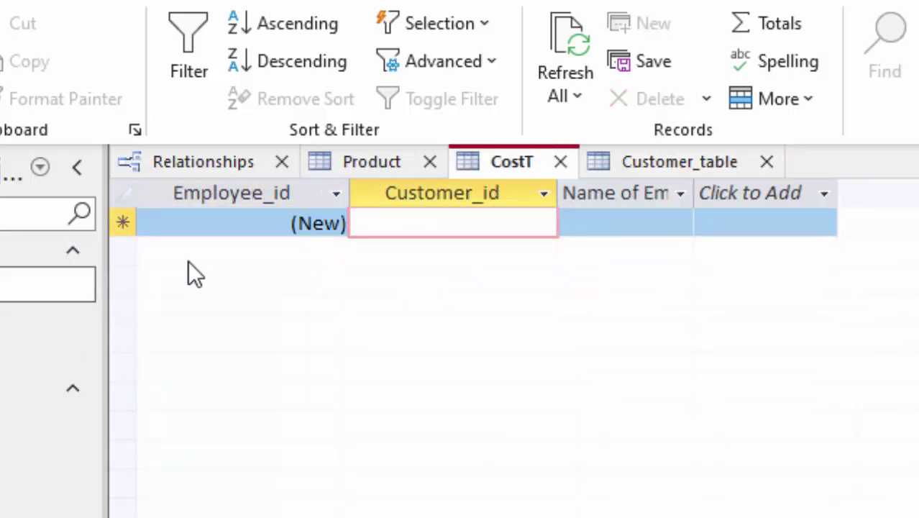
type("1")
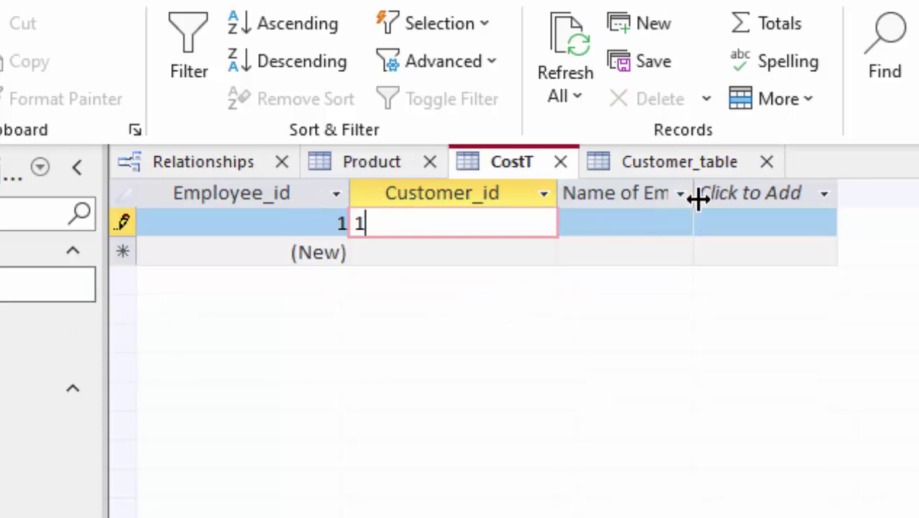
left_click(638, 222)
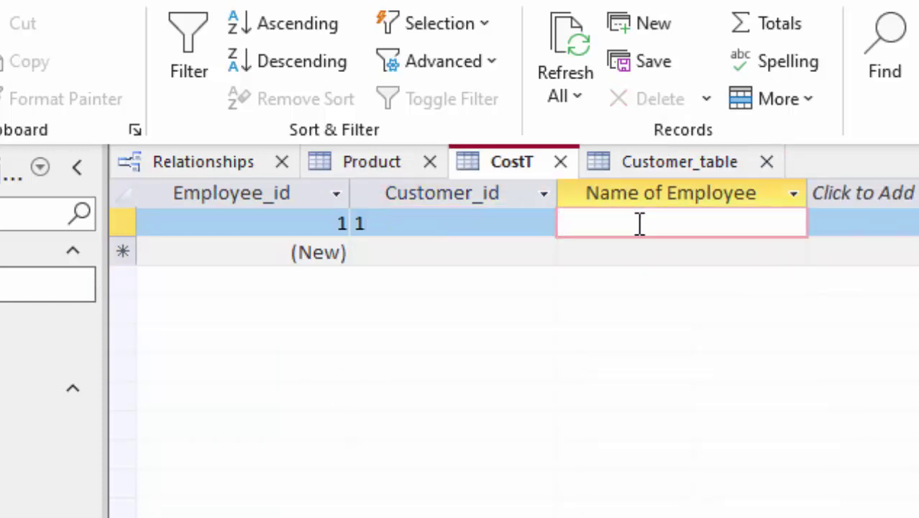
type("Ankur")
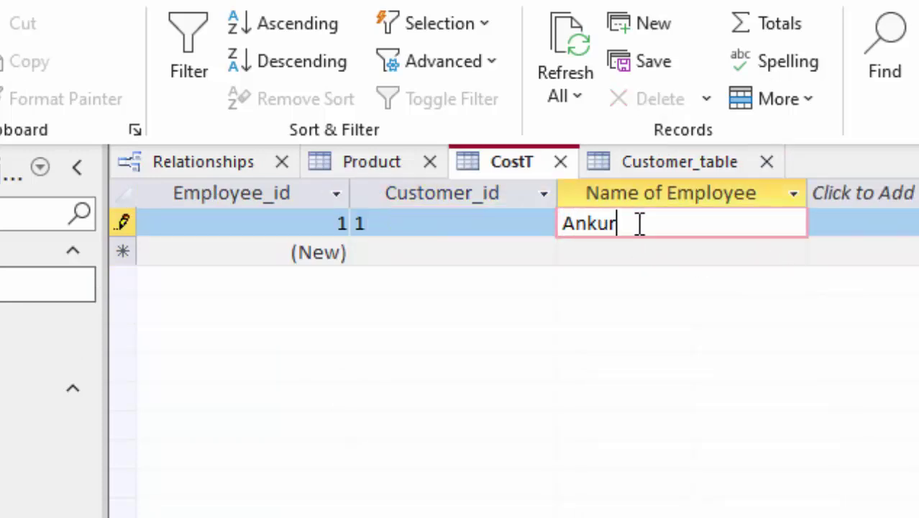
left_click(521, 251)
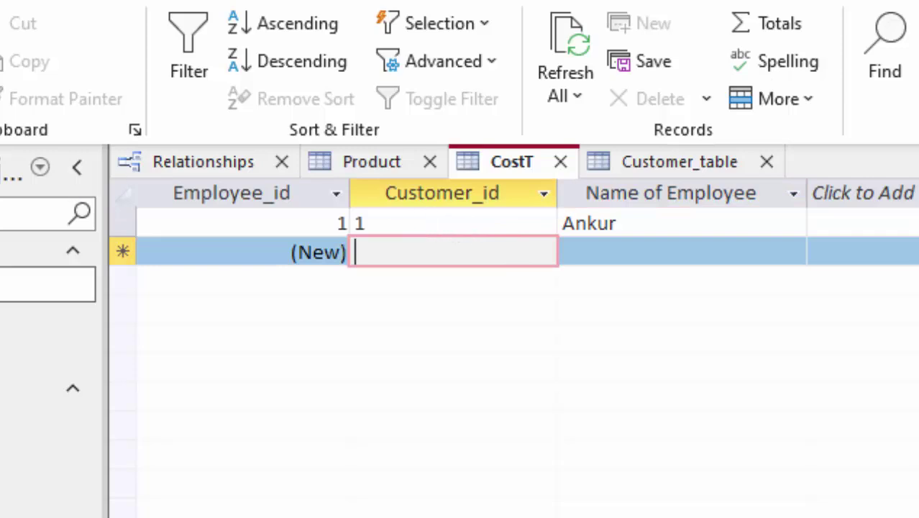
left_click(3, 72)
left_click(29, 223)
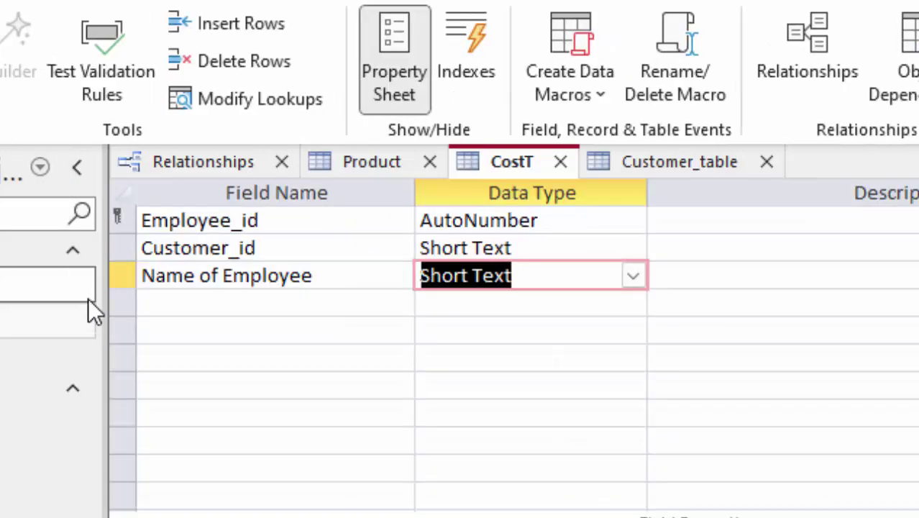
Change Employee_id from AutoNumber to Short Text, save, and clear its old value in the datasheet
left_click(565, 218)
left_click(633, 223)
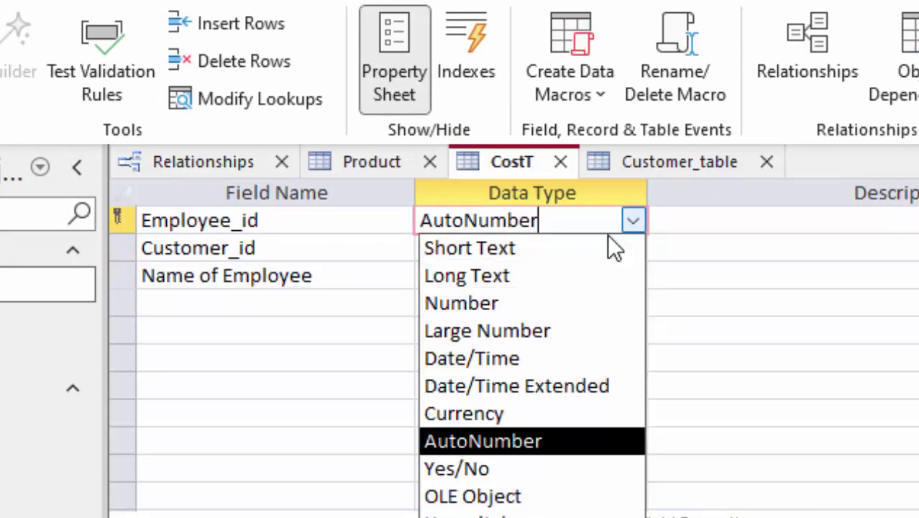
left_click(565, 248)
left_click(4, 72)
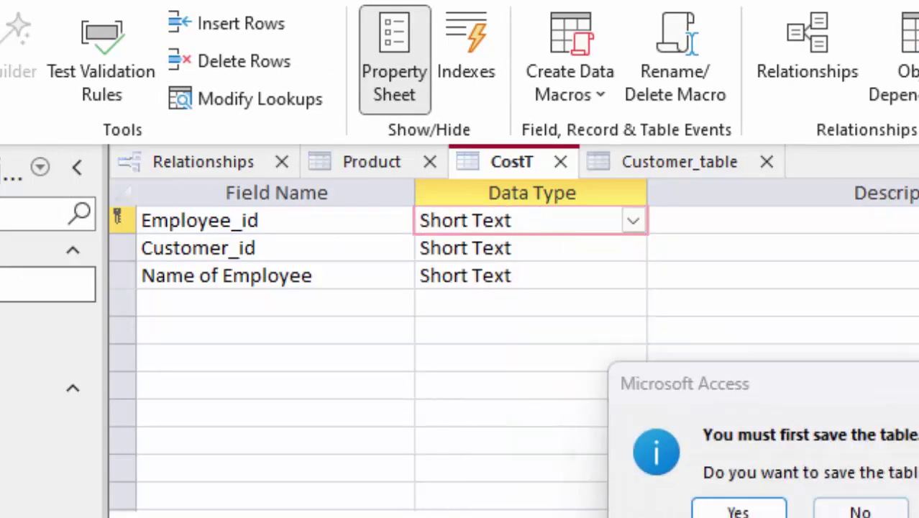
left_click(719, 507)
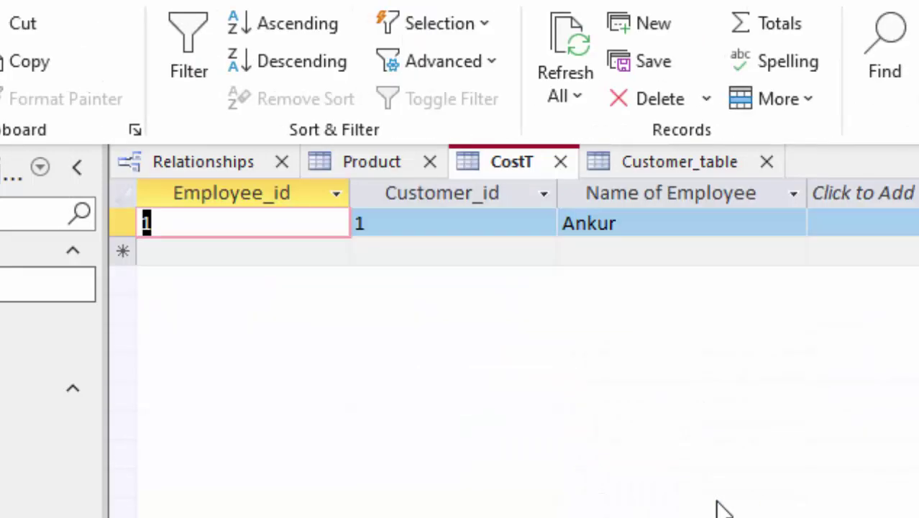
left_click(197, 226)
key("BackSpace")
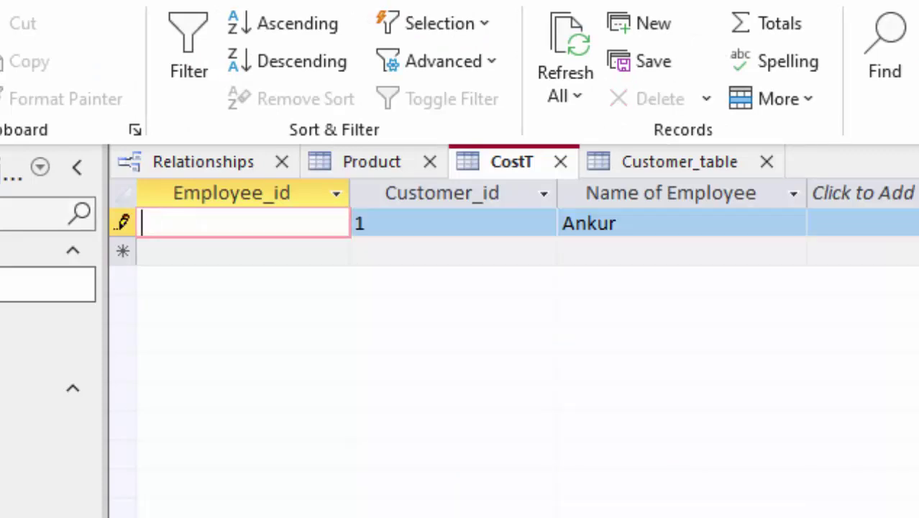
Enter Employee_id E1, then record E2 with Customer_id 2 and an employee name
type("E1")
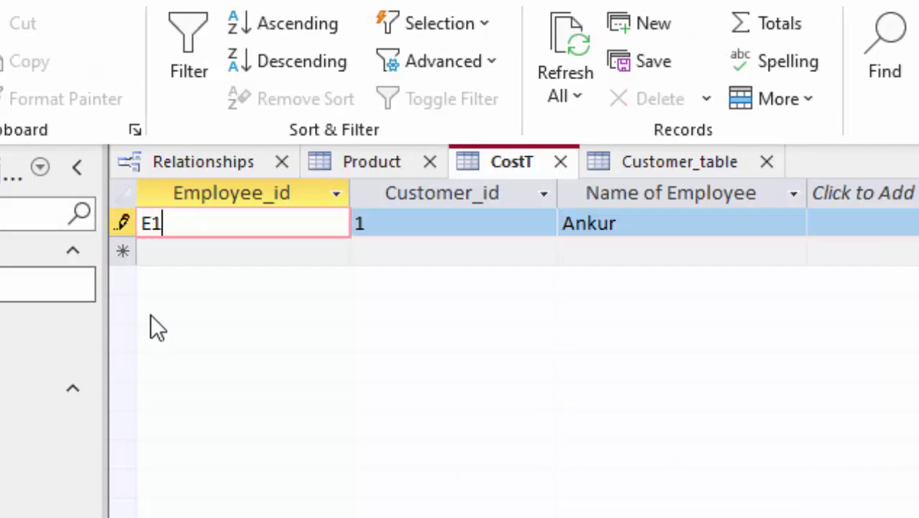
left_click(230, 249)
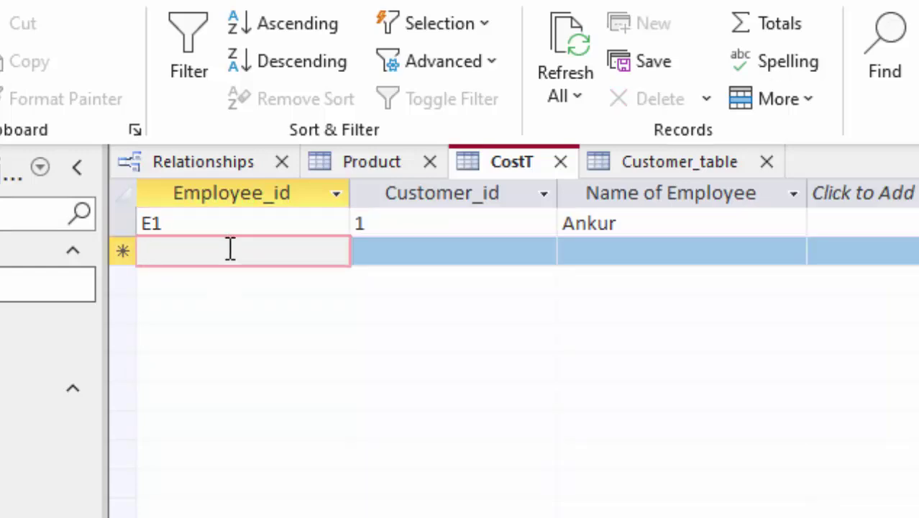
type("E2")
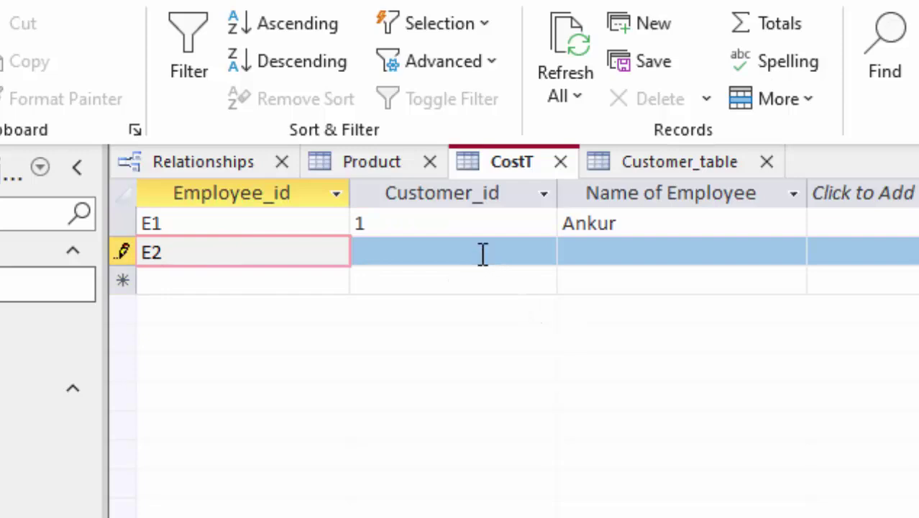
left_click(482, 255)
type("2")
key("Tab")
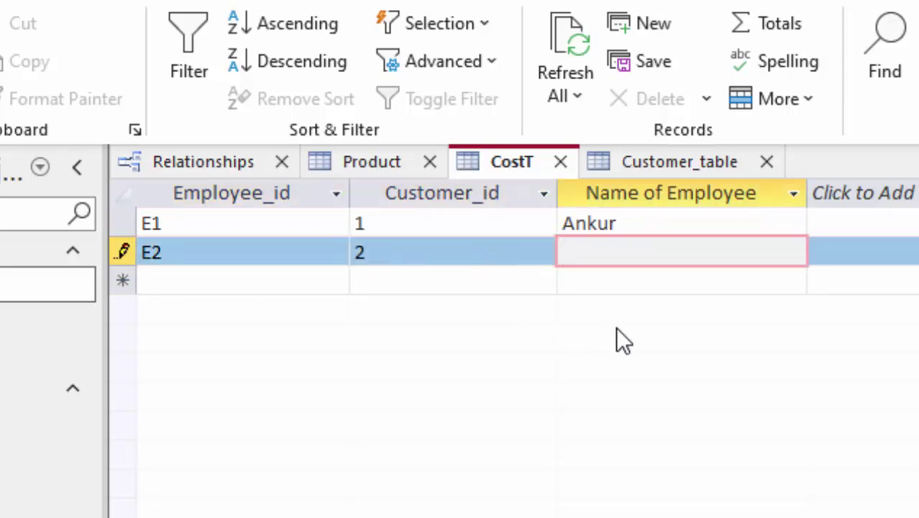
type("Nazi")
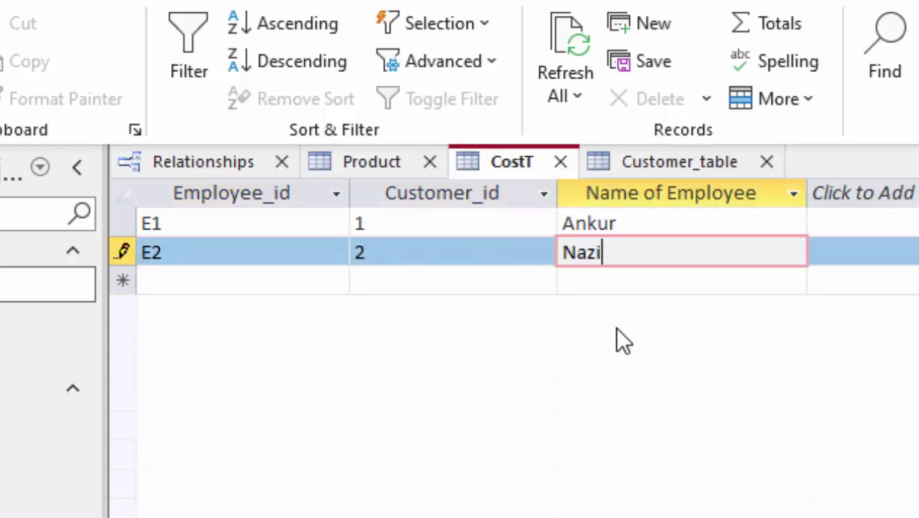
type("ya")
key("Tab")
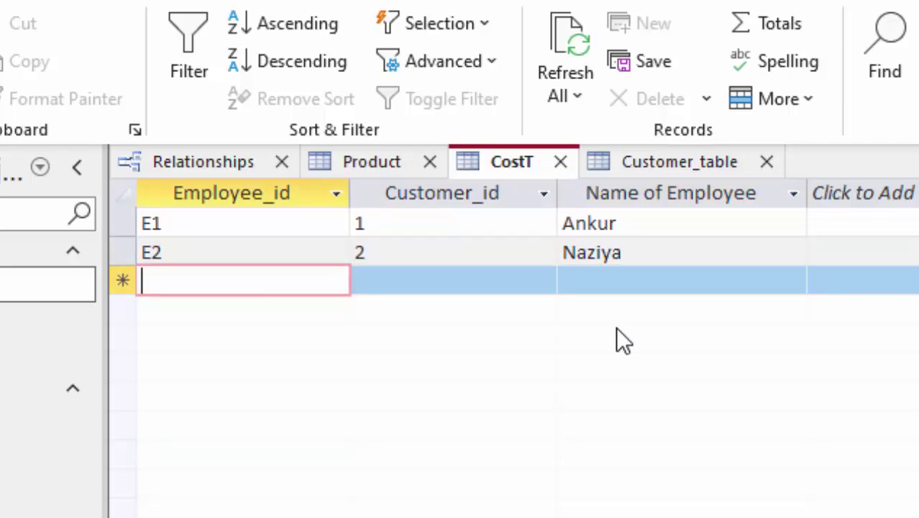
Add record E3 with Customer_id 3 and an employee name
type("E3")
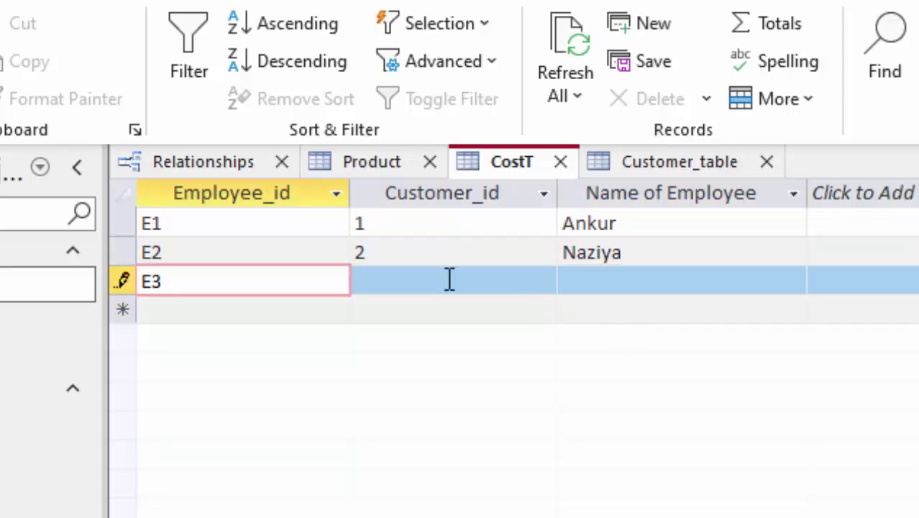
key("Tab")
type("3")
key("Tab")
type("L")
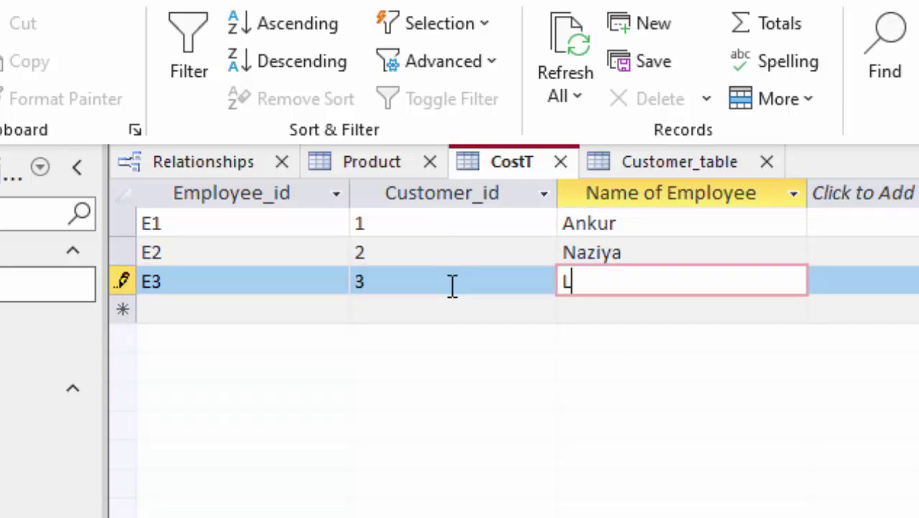
type("okesh")
key("Tab")
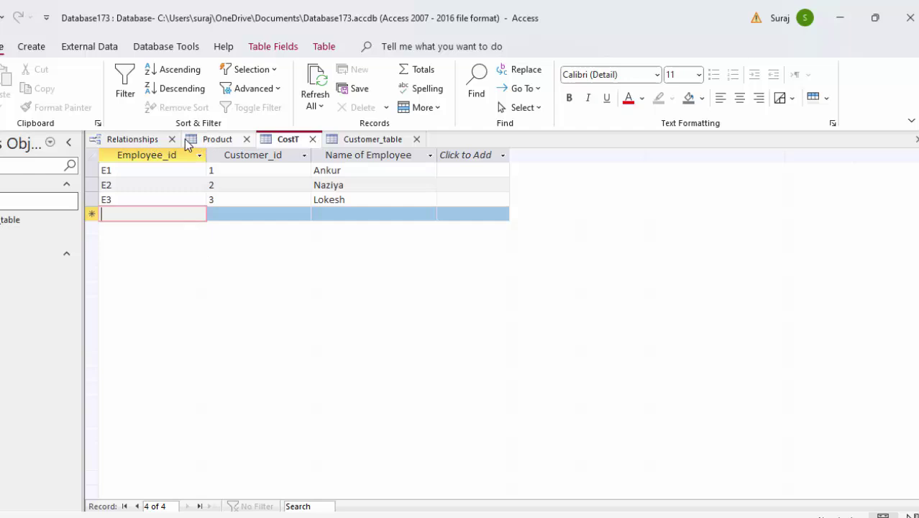
Place CostT in the Relationships diagram beside Customer_table and drag Customer_id toward CostT
left_click(138, 139)
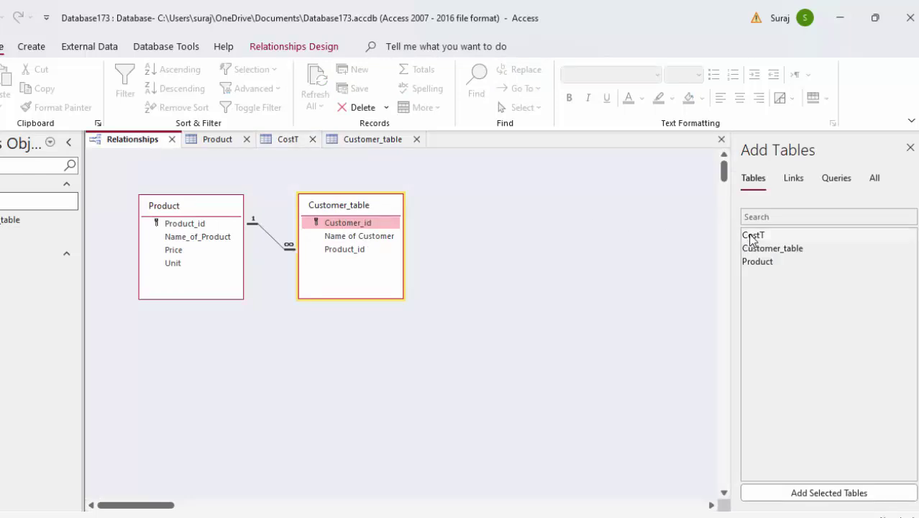
left_click_drag(752, 236, 559, 218)
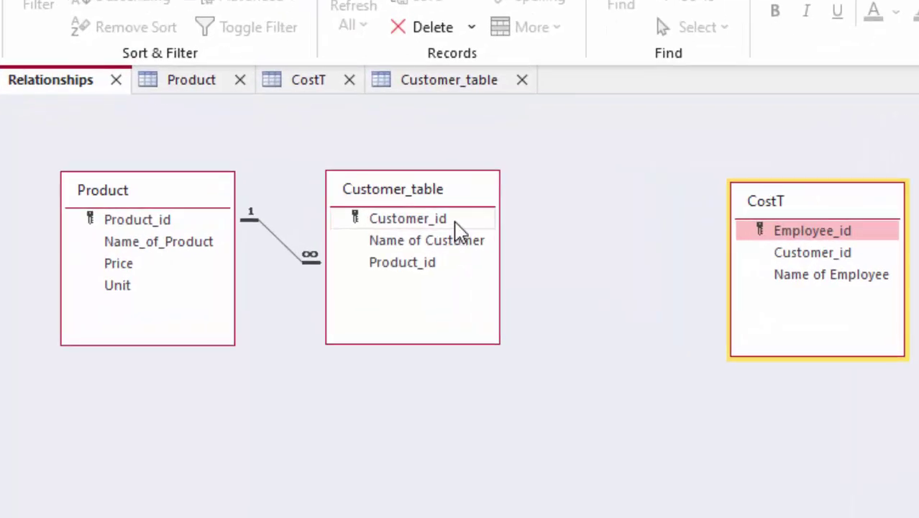
left_click_drag(454, 221, 804, 258)
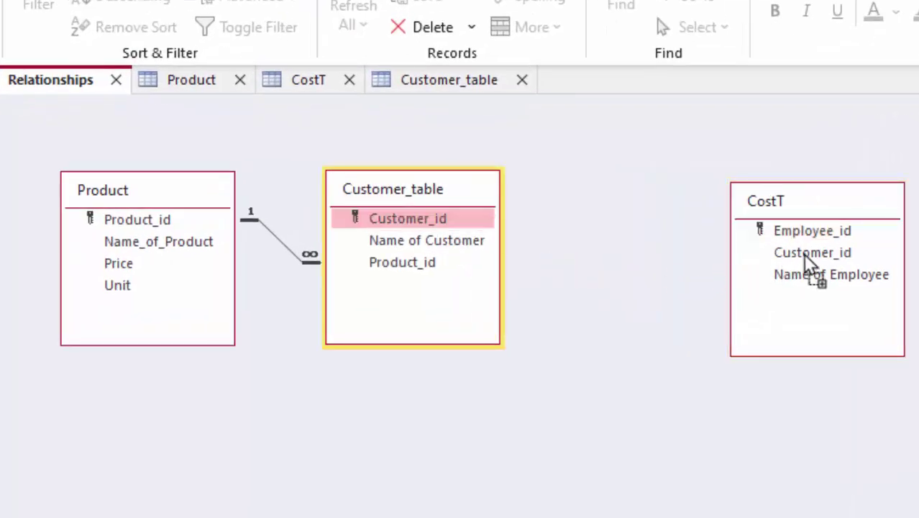
Cancel the first link attempt and close the Customer_table, CostT and Product tabs
left_click(410, 223)
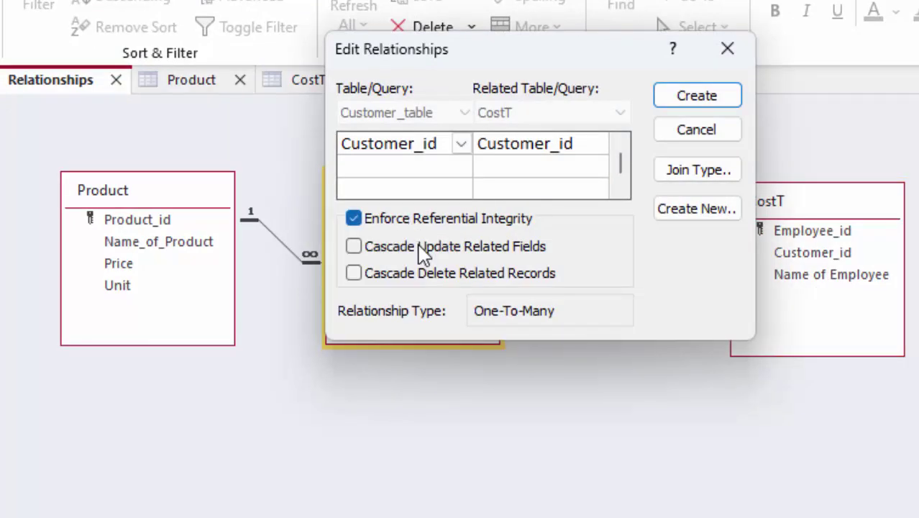
left_click(423, 248)
left_click(424, 275)
left_click(728, 48)
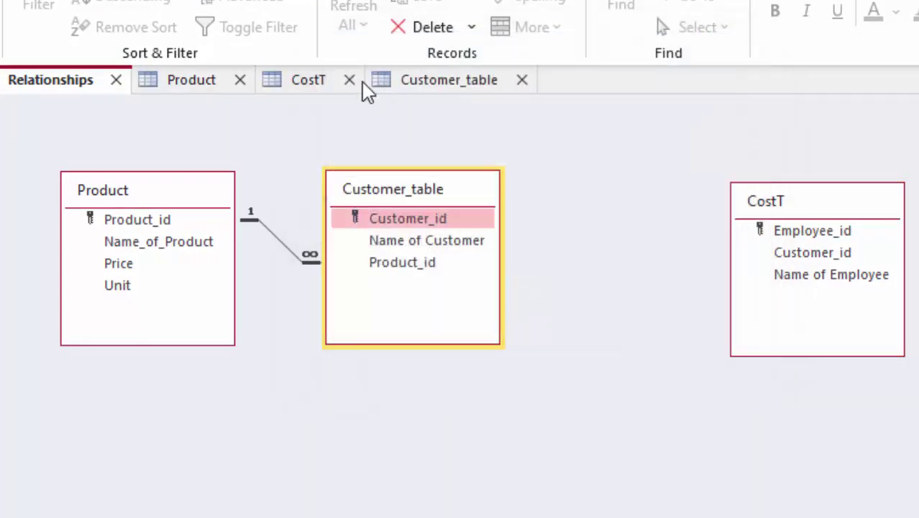
right_click(466, 85)
left_click(507, 130)
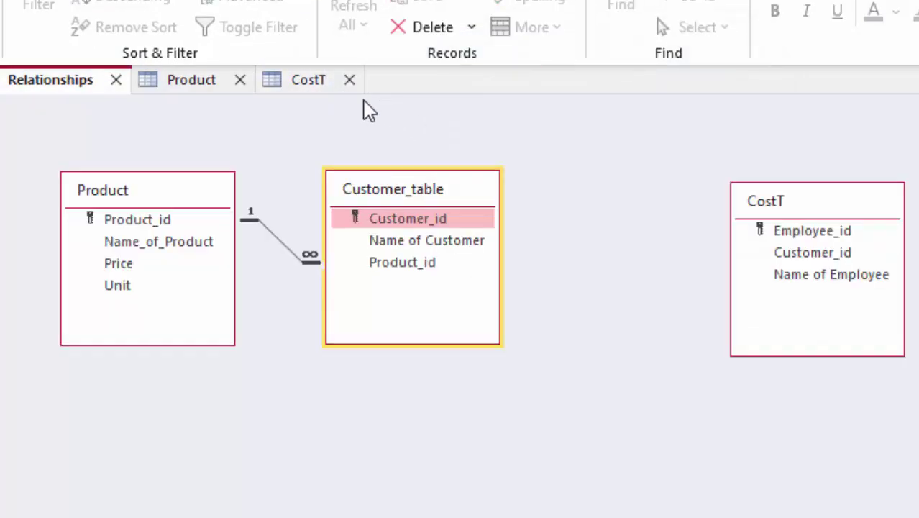
right_click(321, 83)
left_click(379, 138)
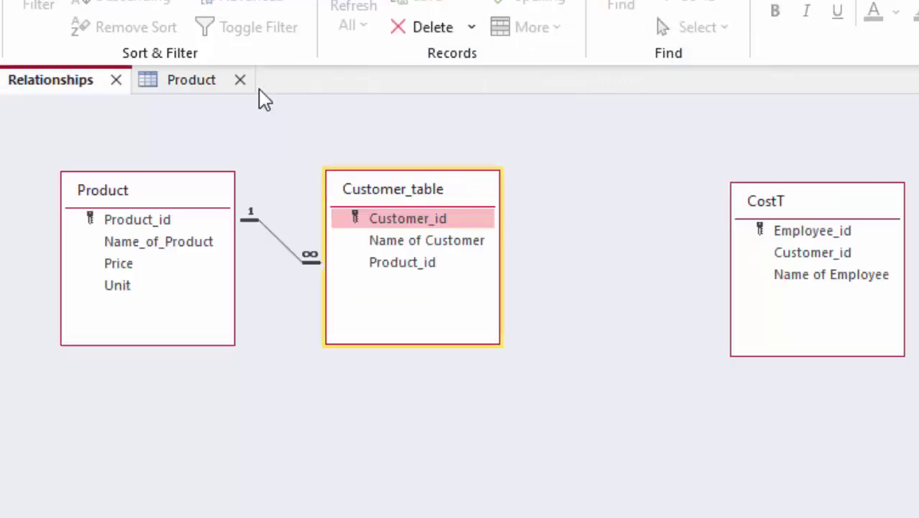
right_click(199, 83)
left_click(240, 127)
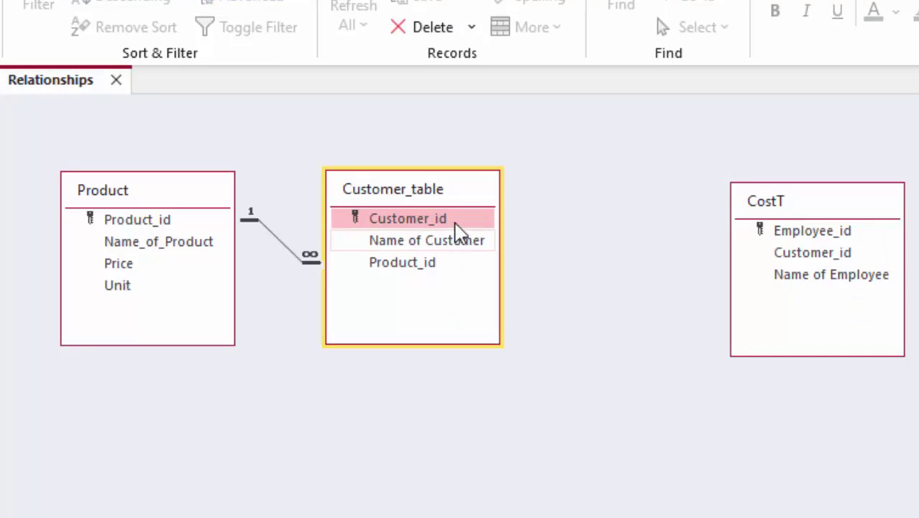
Retry the Customer_id link with integrity and cascades; dismiss the data type mismatch error
left_click_drag(453, 219, 794, 260)
left_click(403, 218)
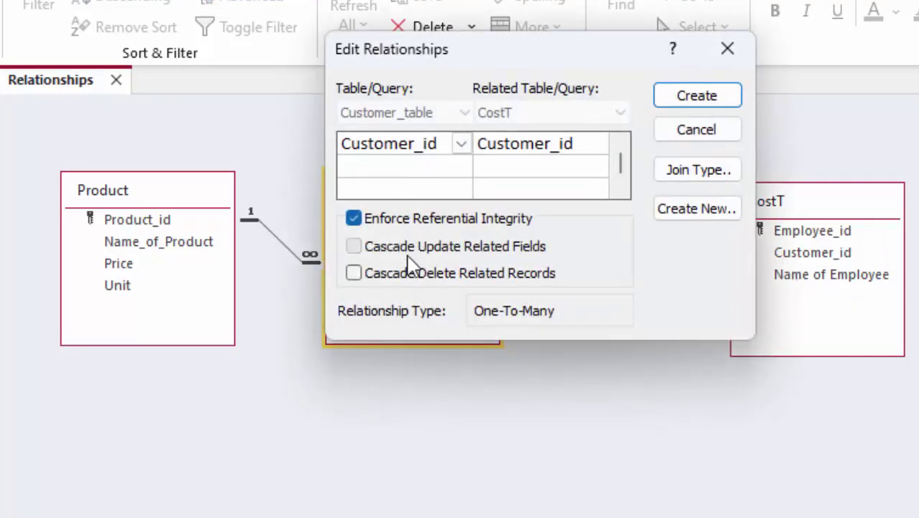
left_click(410, 251)
left_click(430, 277)
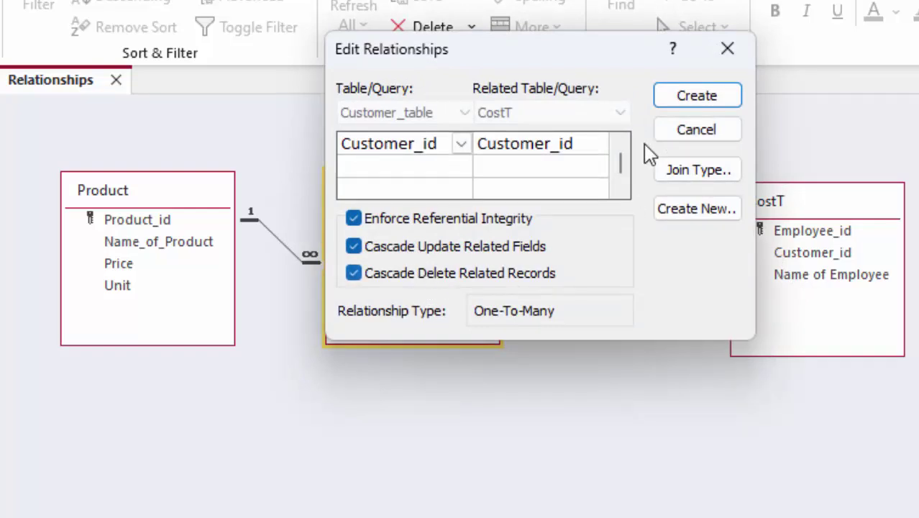
left_click(669, 103)
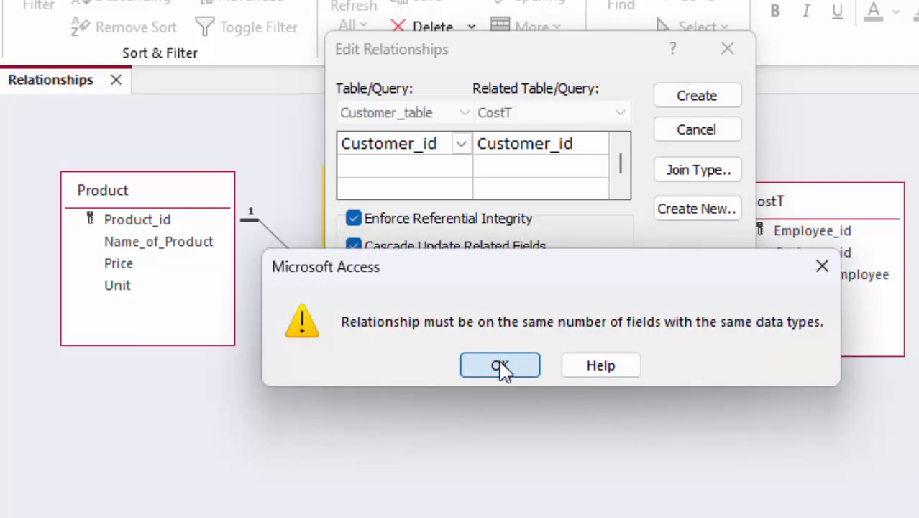
left_click(502, 366)
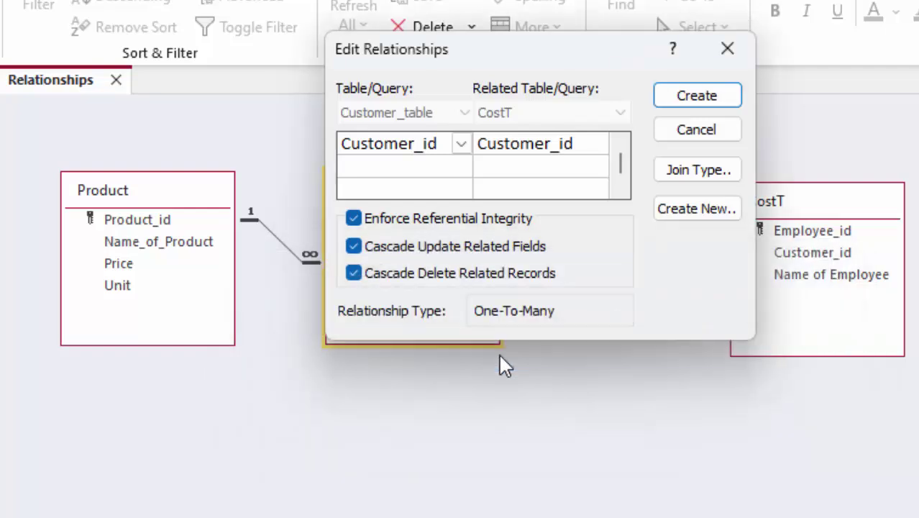
left_click(729, 52)
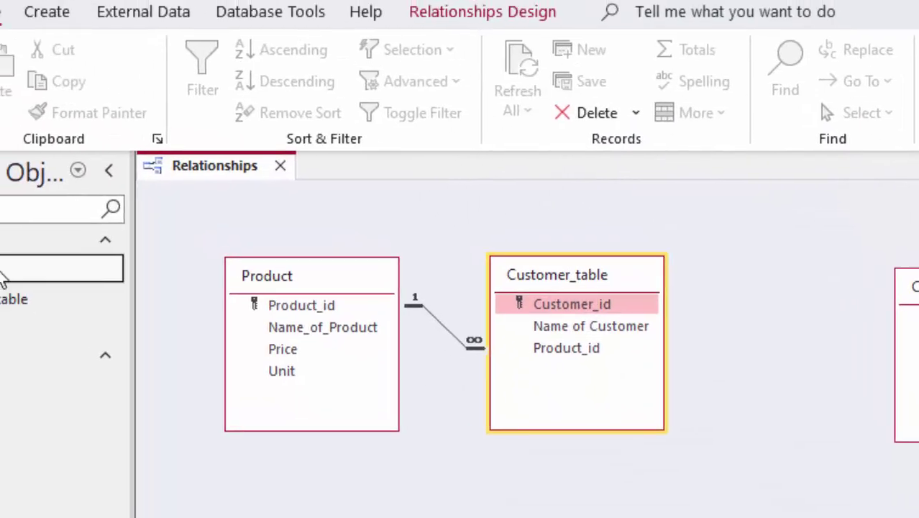
Open CostT in Design View and check Customer_table's key field data type
right_click(122, 334)
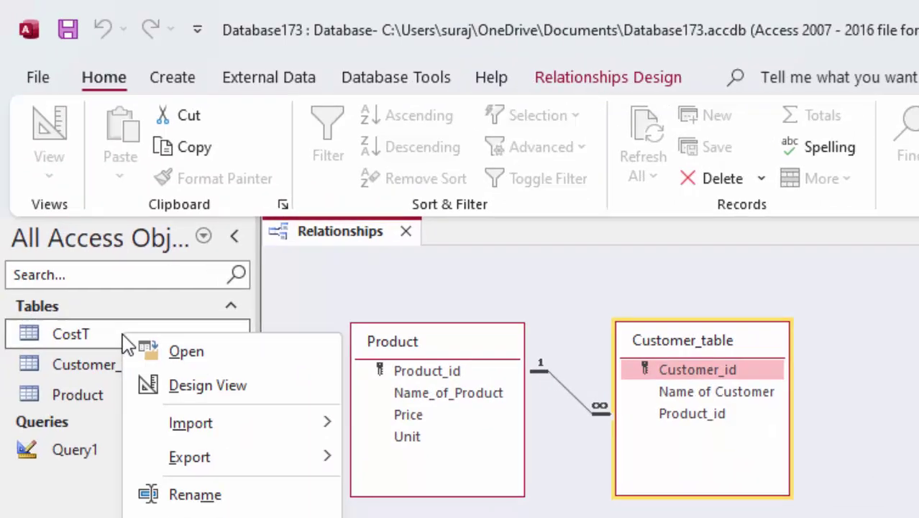
left_click(194, 387)
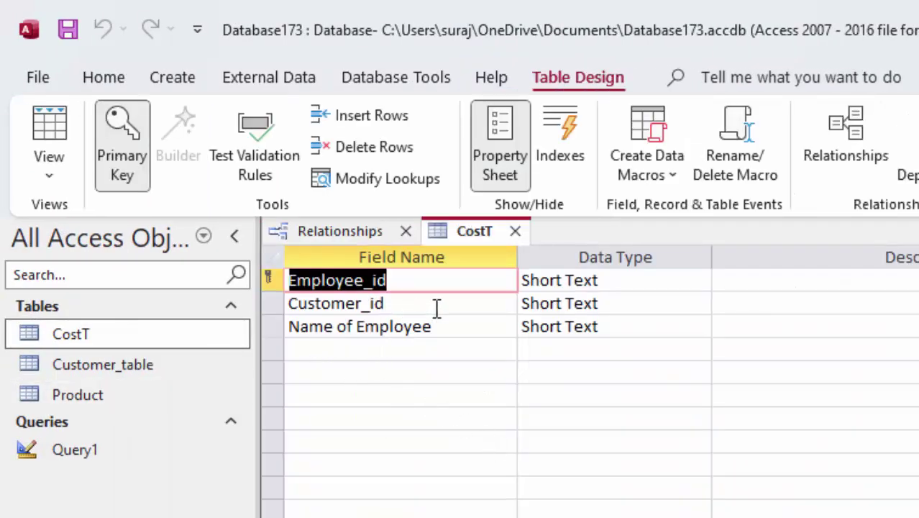
left_click(615, 306)
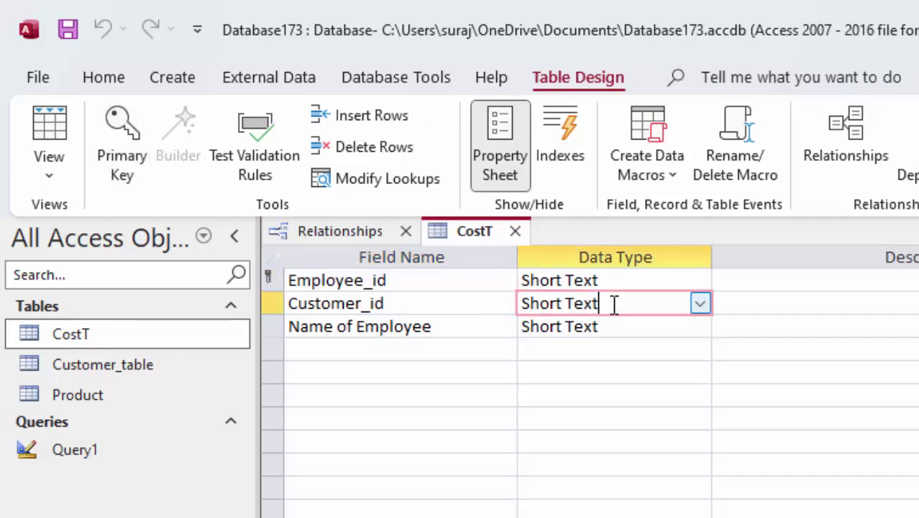
double_click(112, 366)
left_click(36, 174)
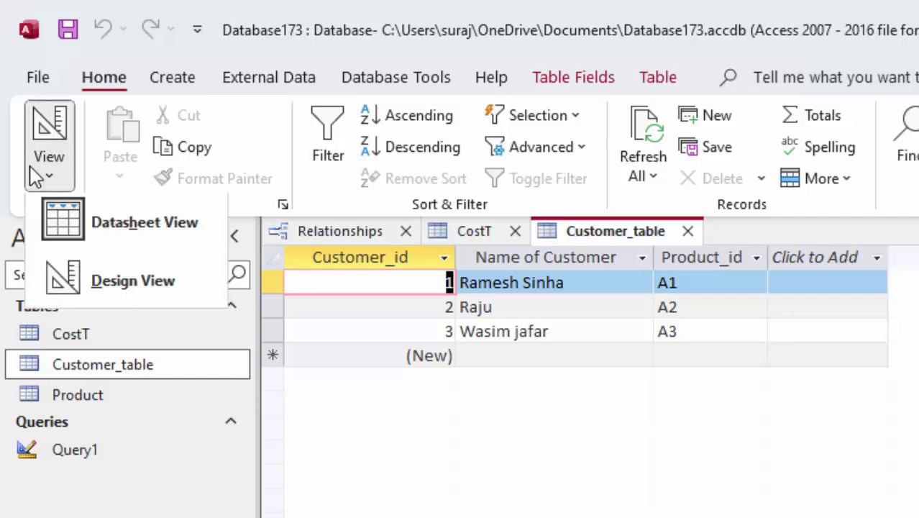
left_click(101, 281)
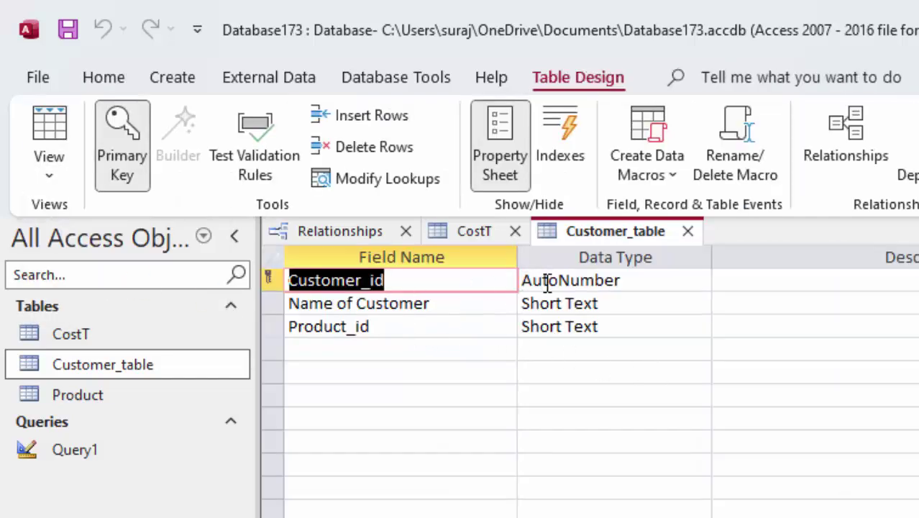
Set CostT's Customer_id to Number and save, accepting the data-loss warning
left_click(96, 338)
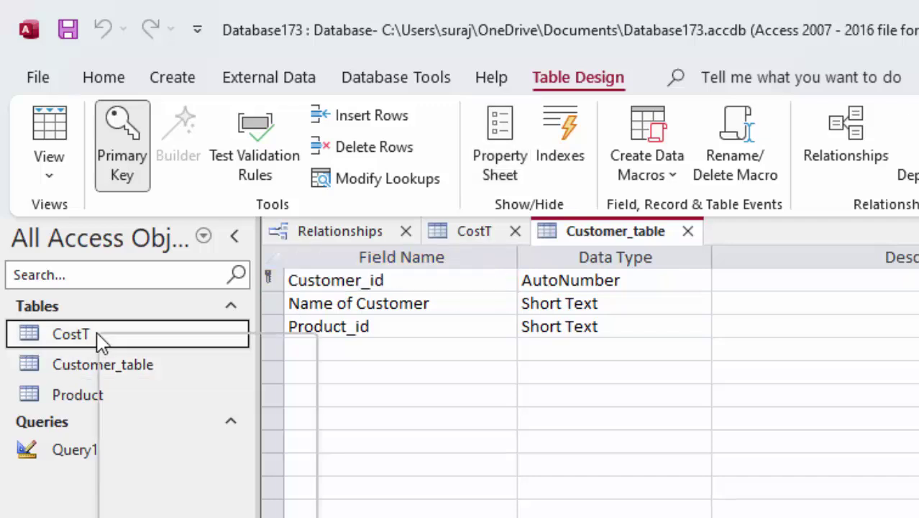
right_click(97, 340)
left_click(176, 384)
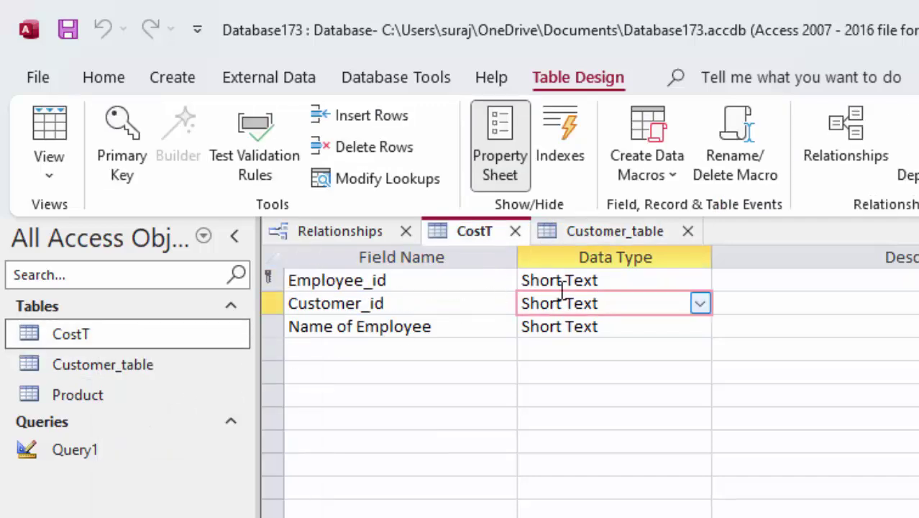
left_click(700, 304)
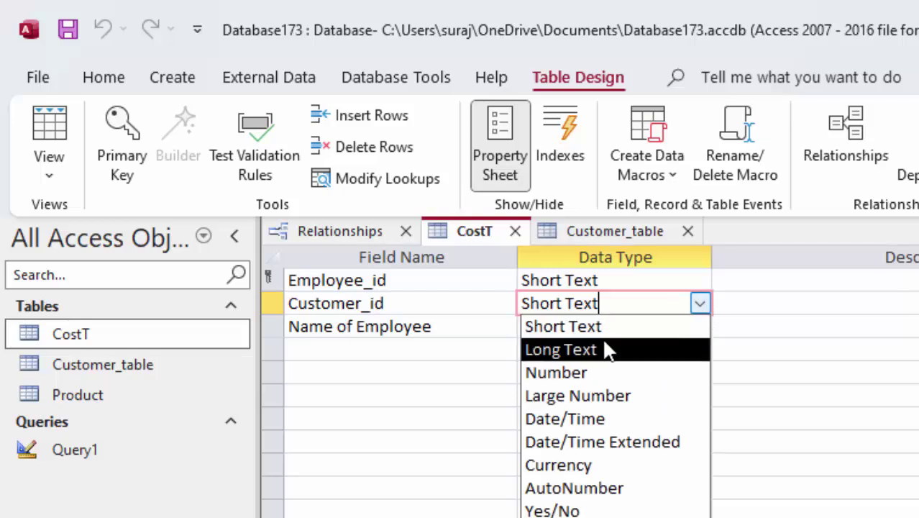
left_click(604, 372)
left_click(52, 126)
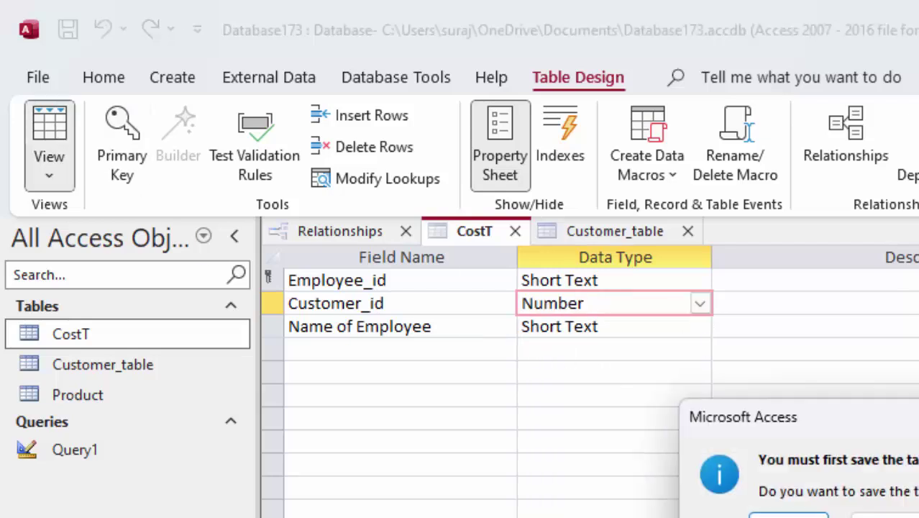
left_click(777, 517)
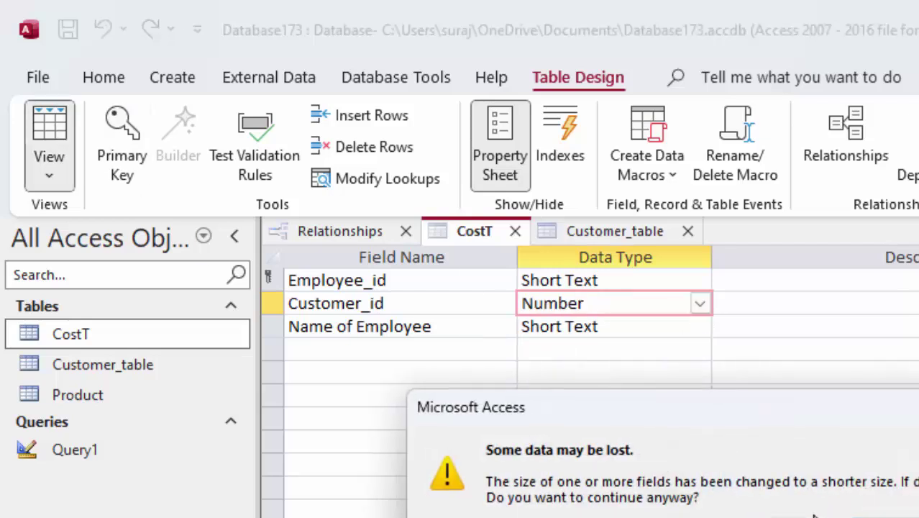
left_click(784, 516)
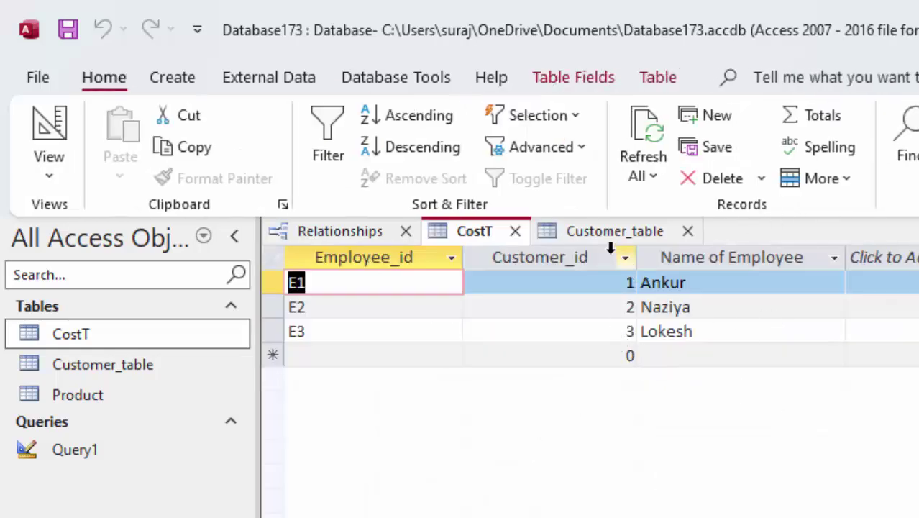
Link Customer_table to CostT on Customer_id with integrity, cascading updates and deletes
left_click(515, 231)
left_click_drag(772, 371, 859, 322)
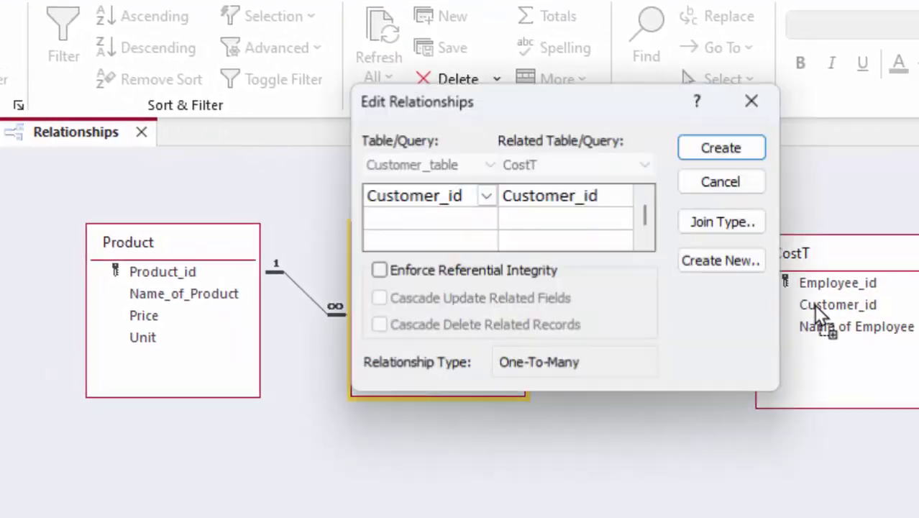
left_click(520, 274)
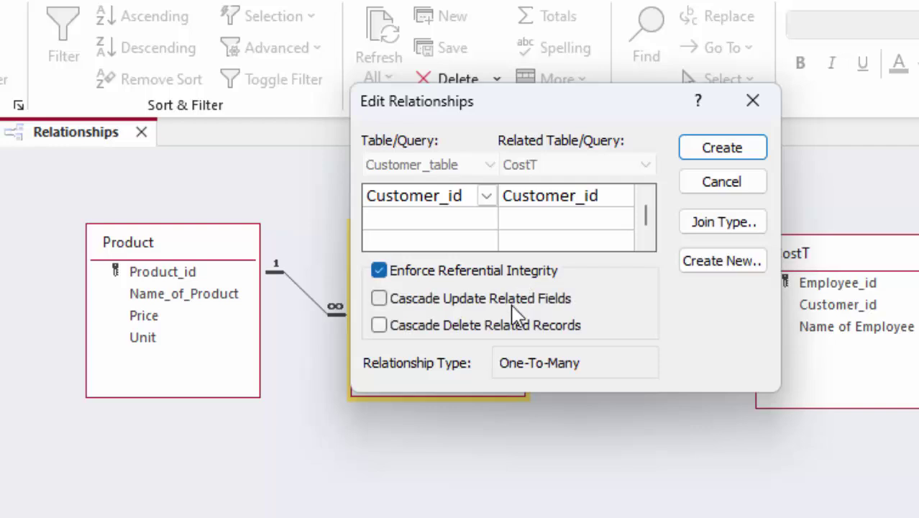
left_click(513, 300)
left_click(515, 326)
left_click(745, 157)
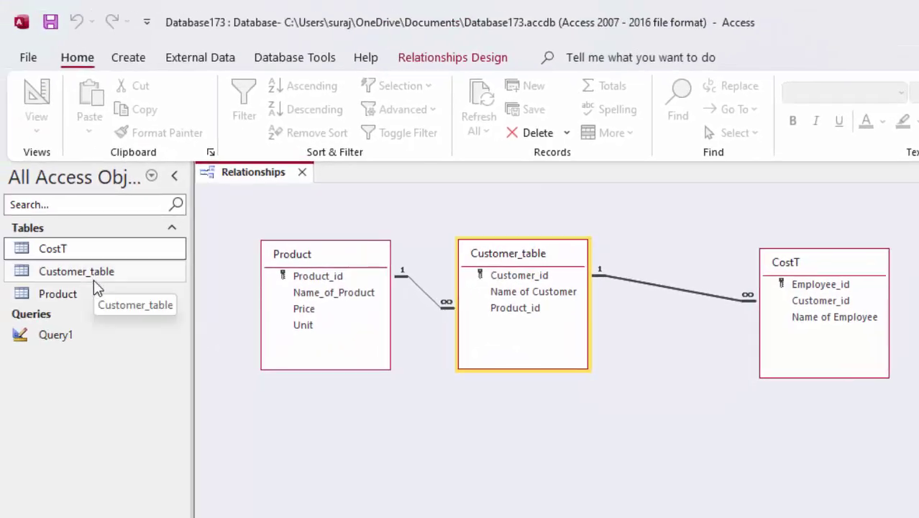
double_click(94, 295)
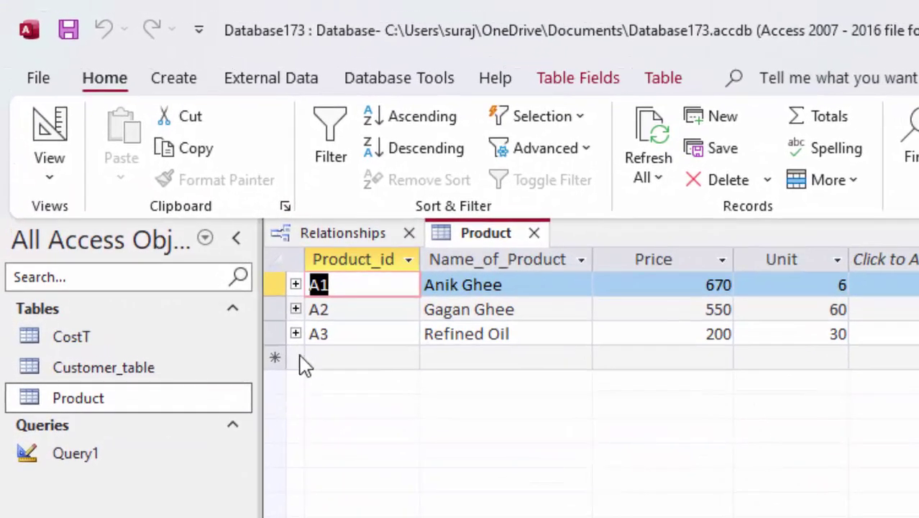
Expand product A1 and customer 1 to reveal the nested CostT employee record E1
left_click(296, 285)
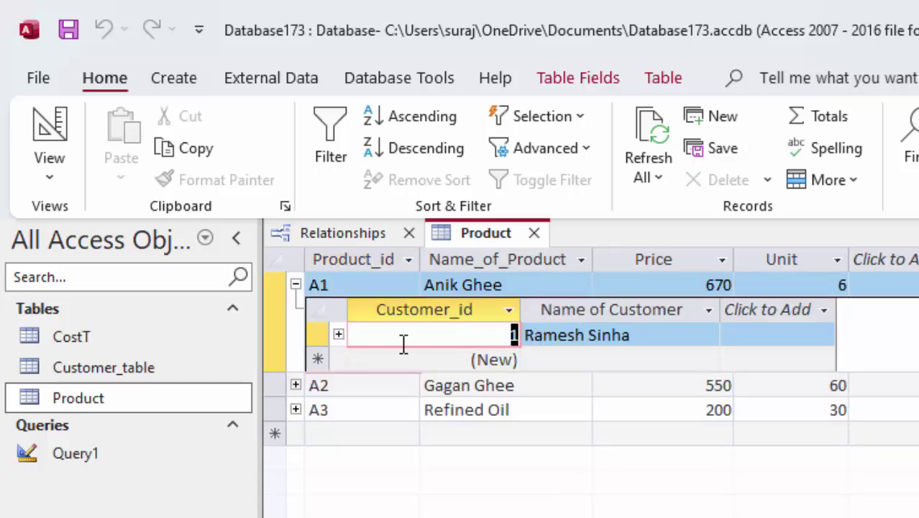
left_click(338, 335)
left_click(446, 389)
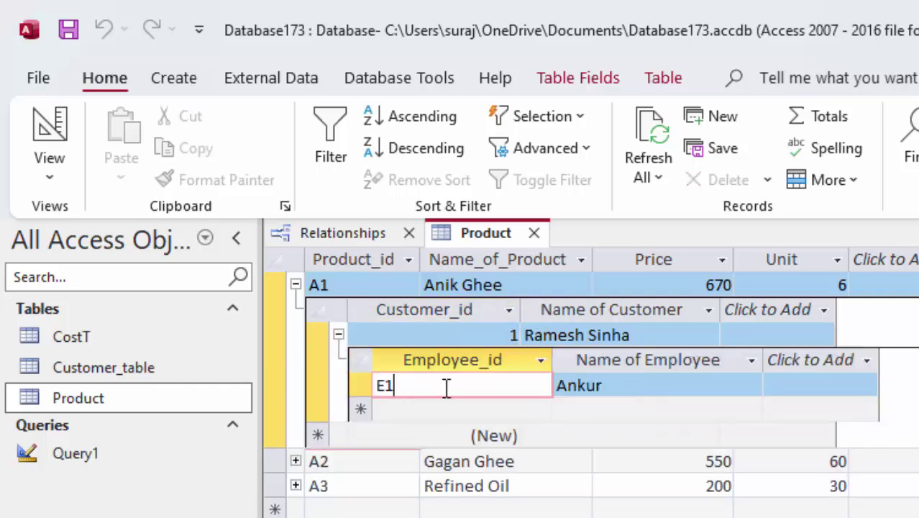
left_click(625, 387)
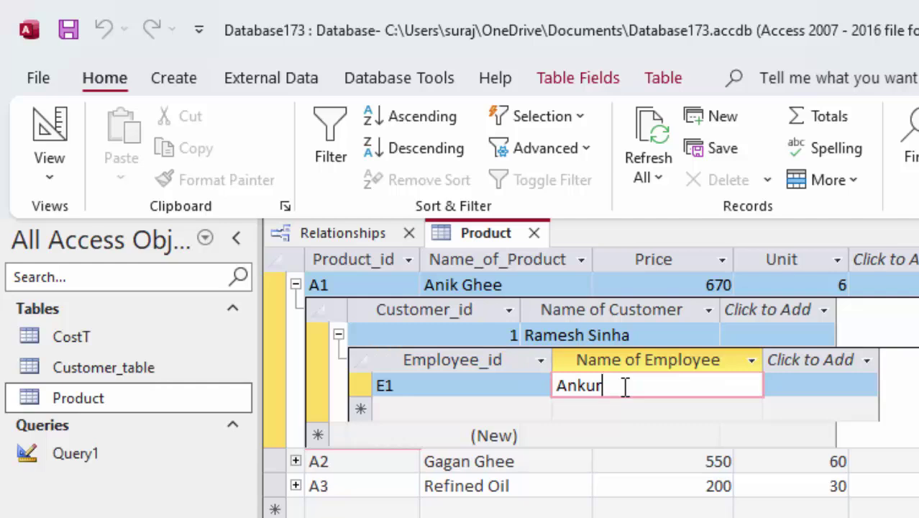